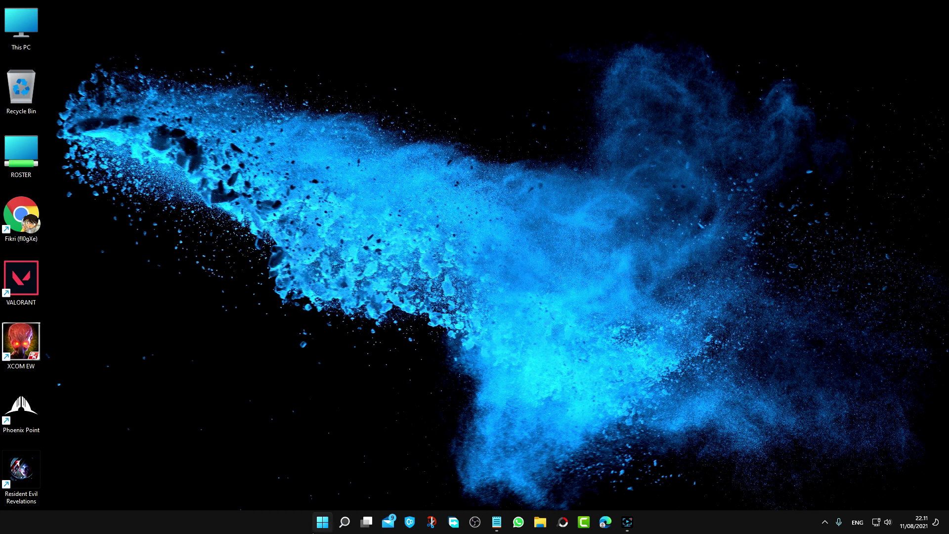
- Search for "SEETING" from the Start menu, open the Settings app from the best match, and close its window
{"action": "left_click", "coordinate": [322, 521]}
{"action": "left_click", "coordinate": [414, 167]}
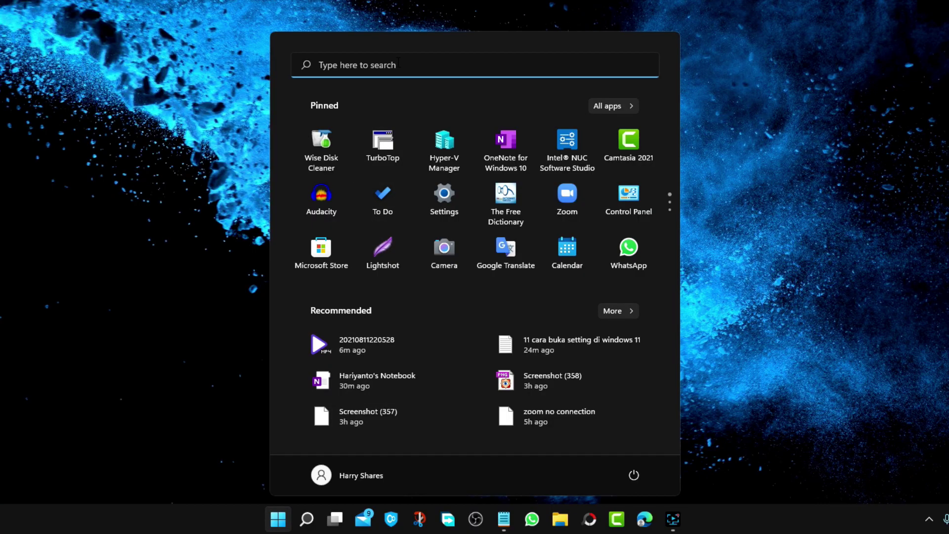
{"action": "key", "text": "super+s"}
{"action": "type", "text": "SEETING"}
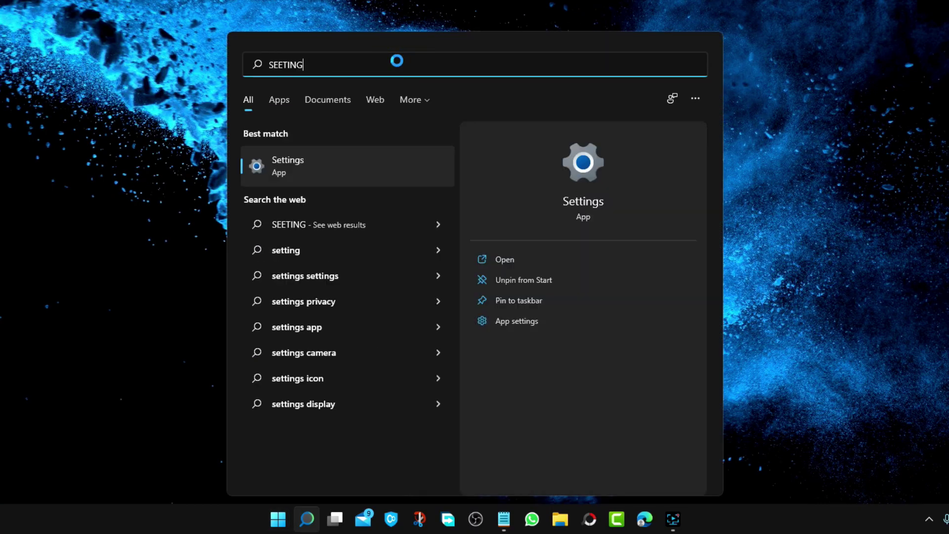
{"action": "left_click", "coordinate": [593, 159]}
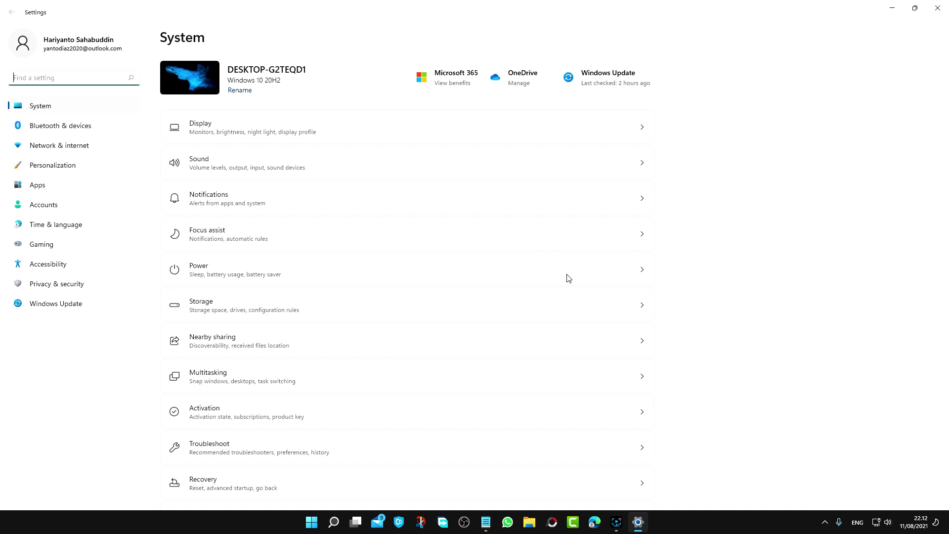
{"action": "left_click", "coordinate": [938, 6]}
- Search for "SET" with the taskbar search, open the Settings app from the best match, and close it
{"action": "left_click", "coordinate": [348, 526]}
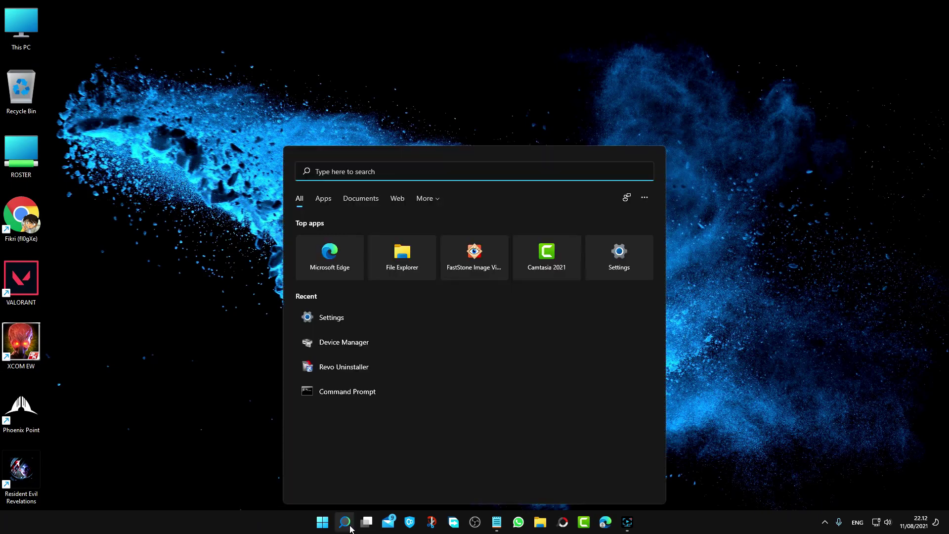
{"action": "type", "text": "SET"}
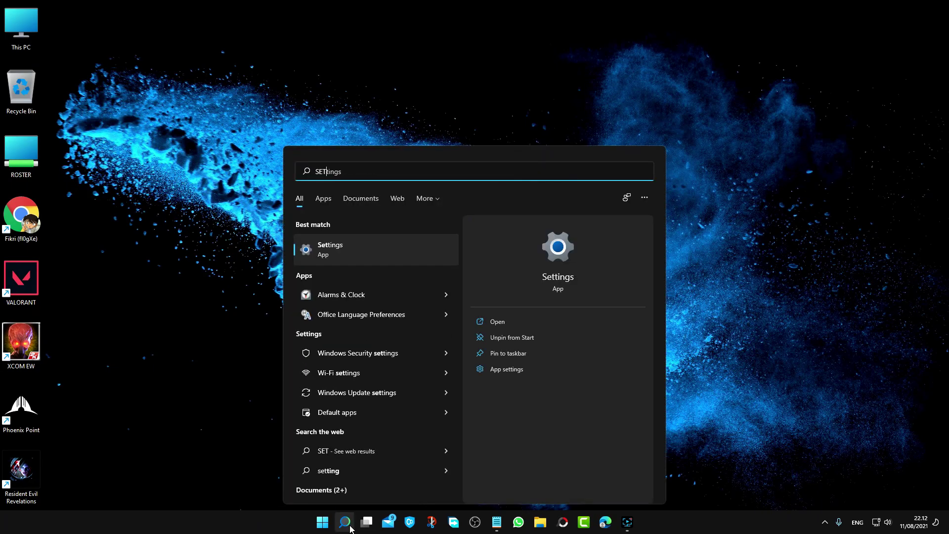
{"action": "left_click", "coordinate": [561, 279]}
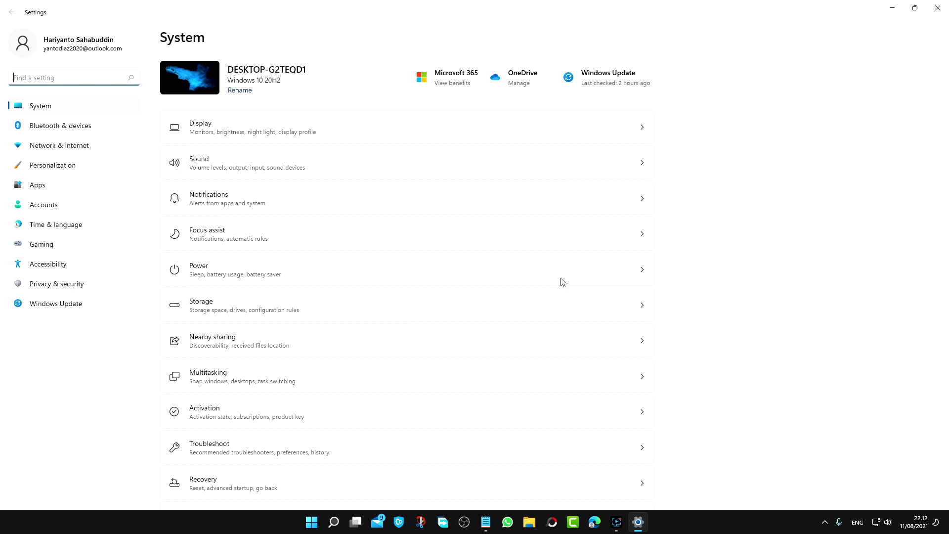
{"action": "left_click", "coordinate": [937, 8]}
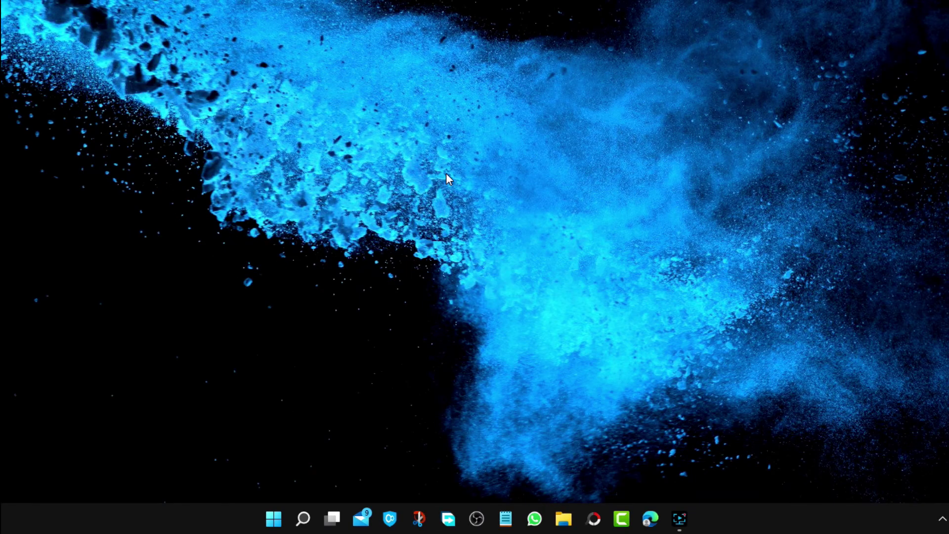
- Launch Settings from the Start button's quick link list of system tools, and close its window
{"action": "key", "text": "super+x"}
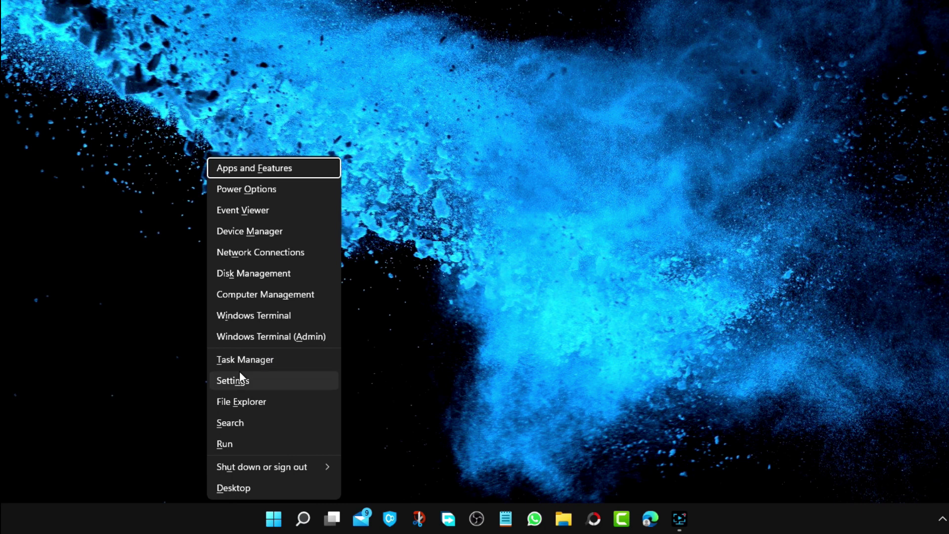
{"action": "left_click", "coordinate": [617, 184]}
{"action": "key", "text": "super+s"}
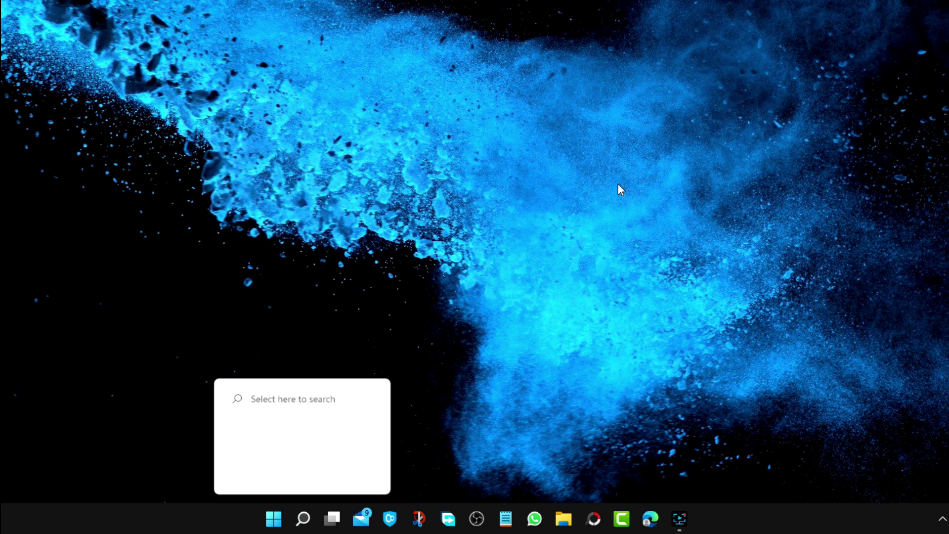
{"action": "key", "text": "super+x"}
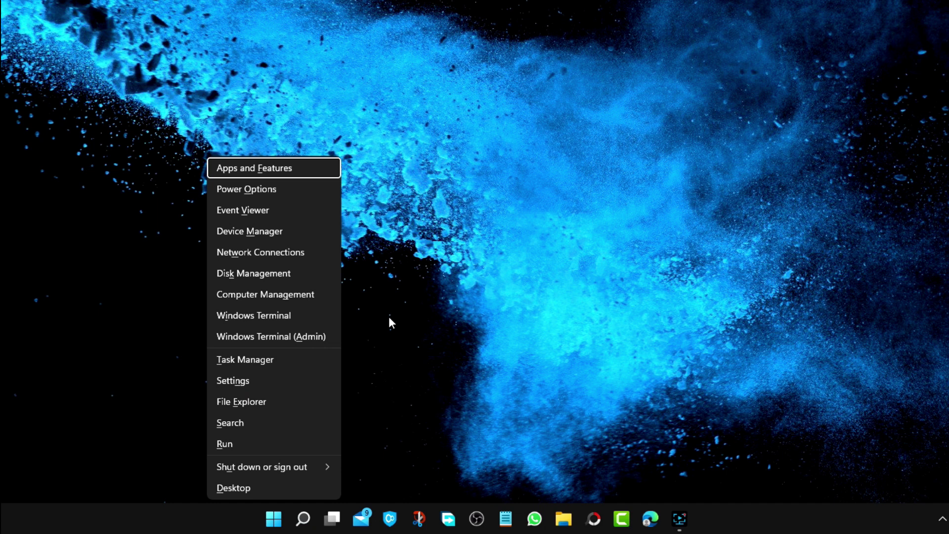
{"action": "left_click", "coordinate": [237, 380]}
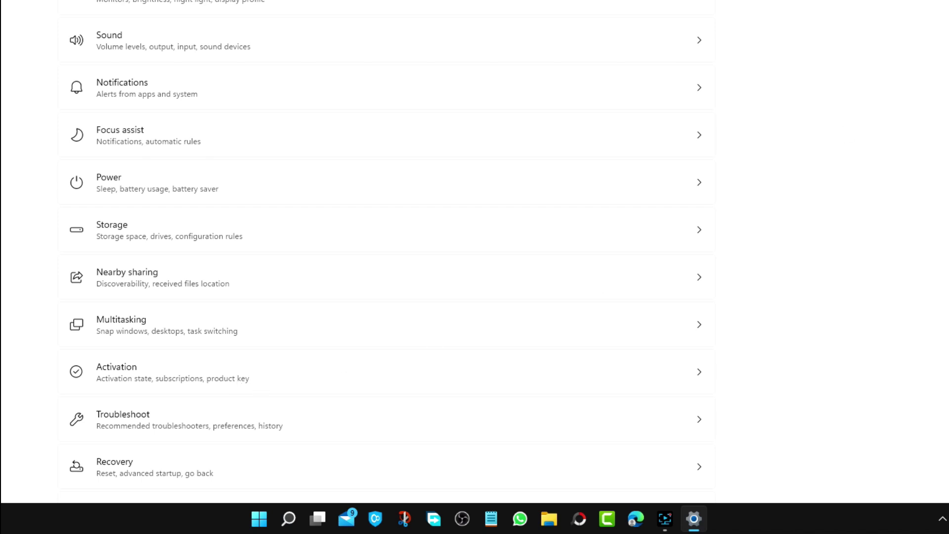
{"action": "key", "text": "alt+F4"}
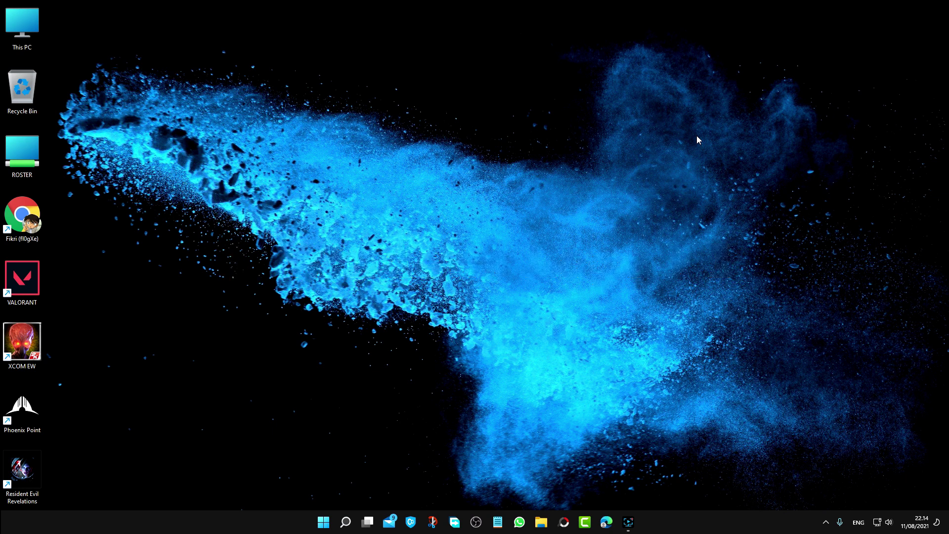
- Launch the Settings app directly from the desktop without going through Start or search, and close it
{"action": "key", "text": "super+i"}
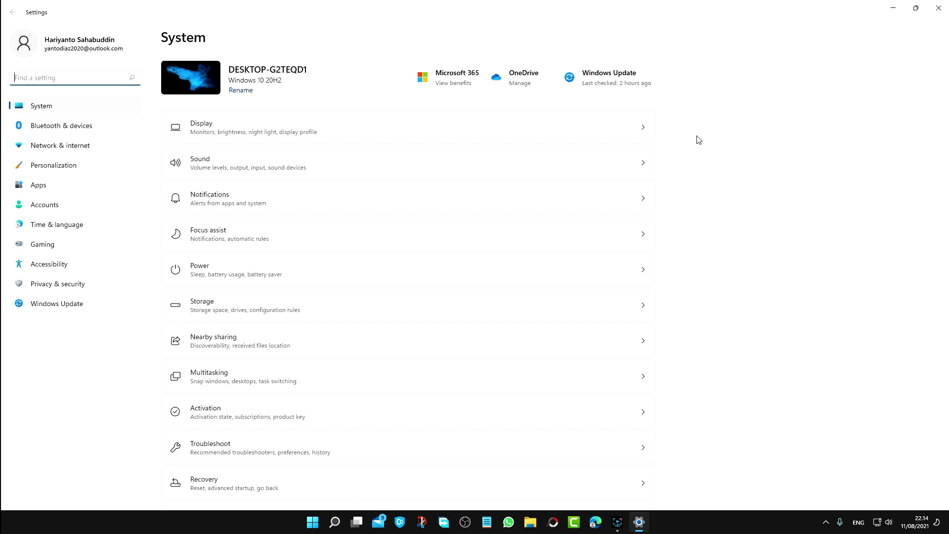
{"action": "left_click", "coordinate": [938, 8]}
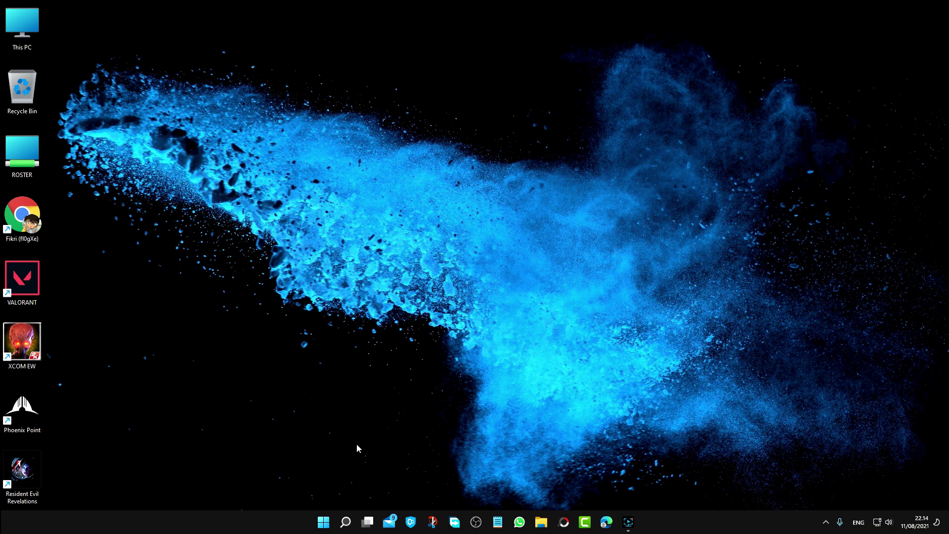
- Launch Settings from the pinned apps in the Start menu, and close its window
{"action": "left_click", "coordinate": [323, 521]}
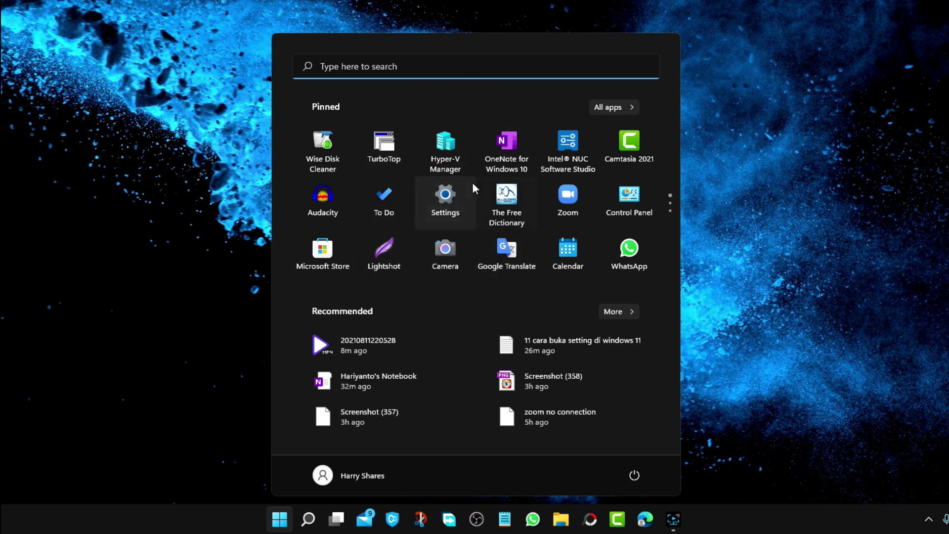
{"action": "left_click", "coordinate": [760, 157]}
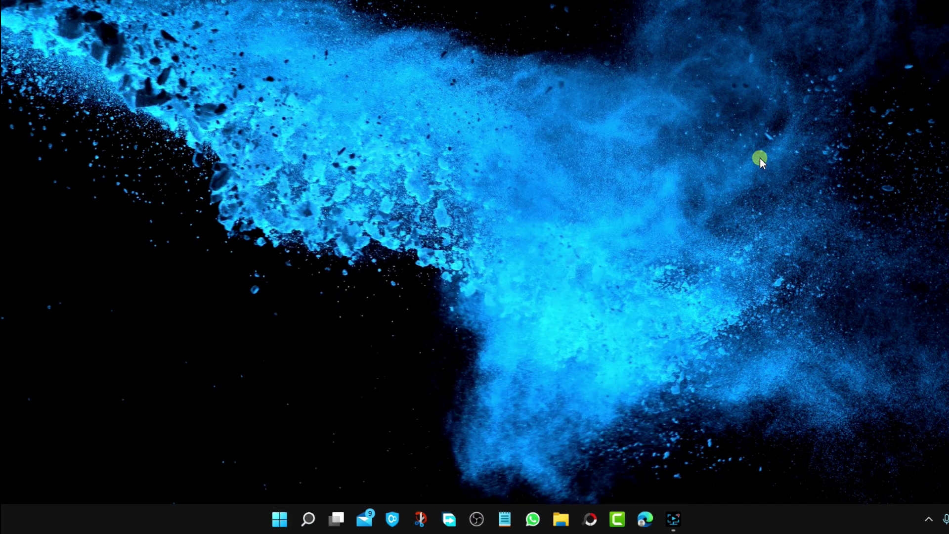
{"action": "left_click", "coordinate": [279, 517]}
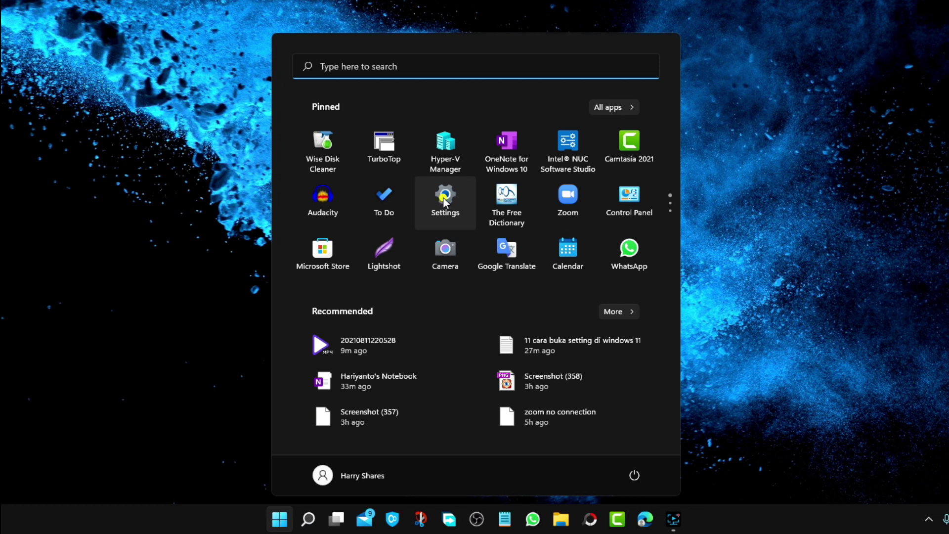
{"action": "left_click", "coordinate": [444, 200]}
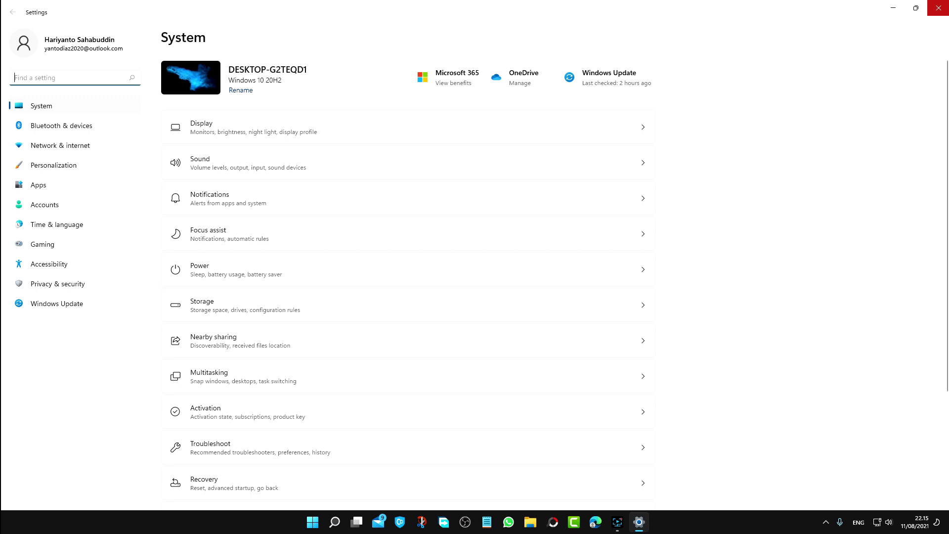
{"action": "left_click", "coordinate": [942, 6]}
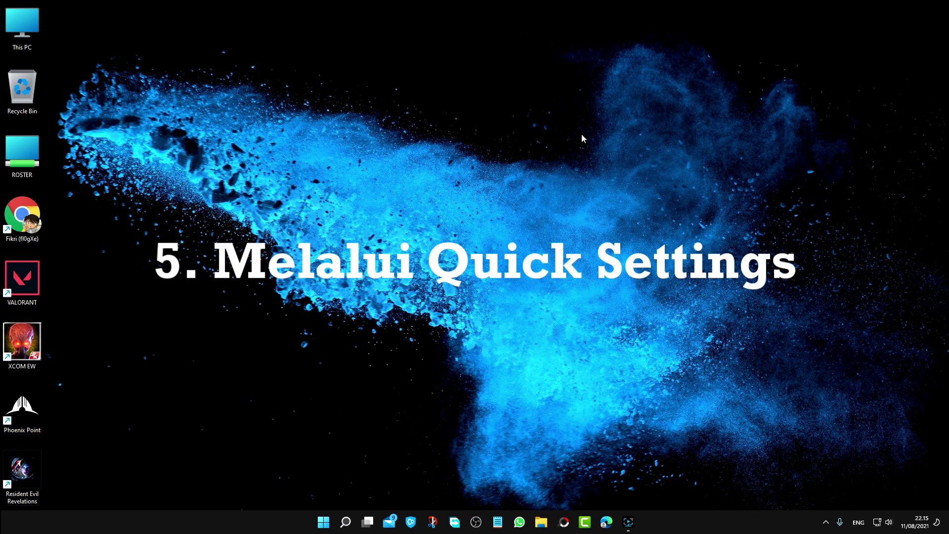
- Launch the Settings app from the Quick Settings flyout twice, closing its window each time
{"action": "key", "text": "super+a"}
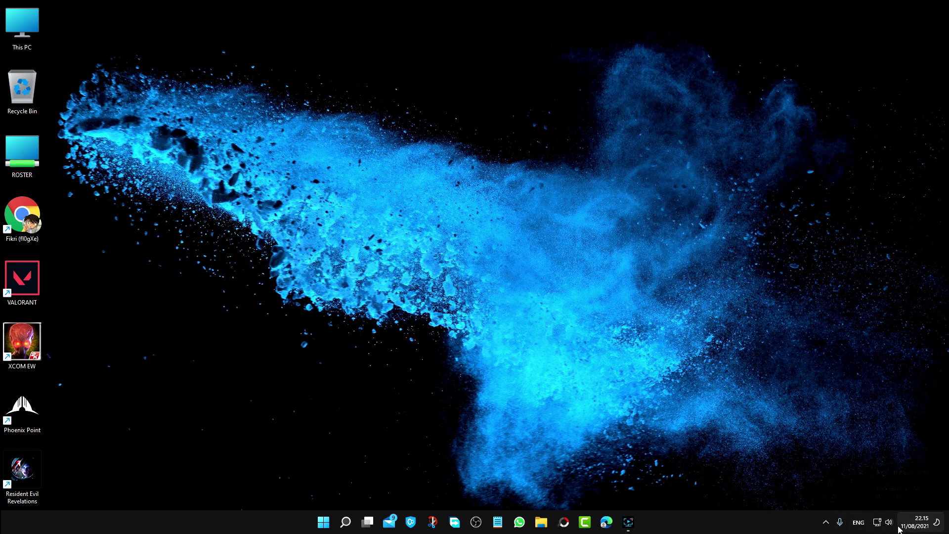
{"action": "left_click", "coordinate": [677, 373]}
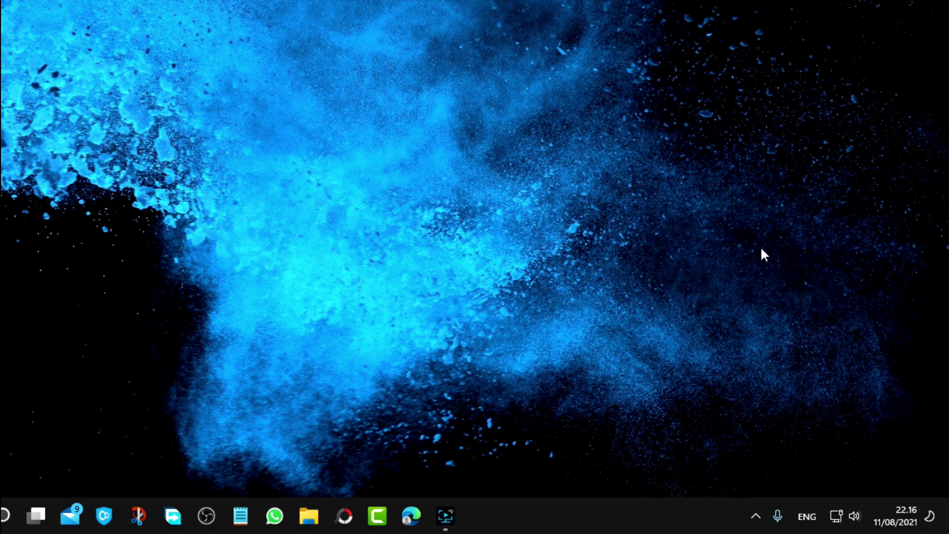
{"action": "left_click", "coordinate": [835, 517]}
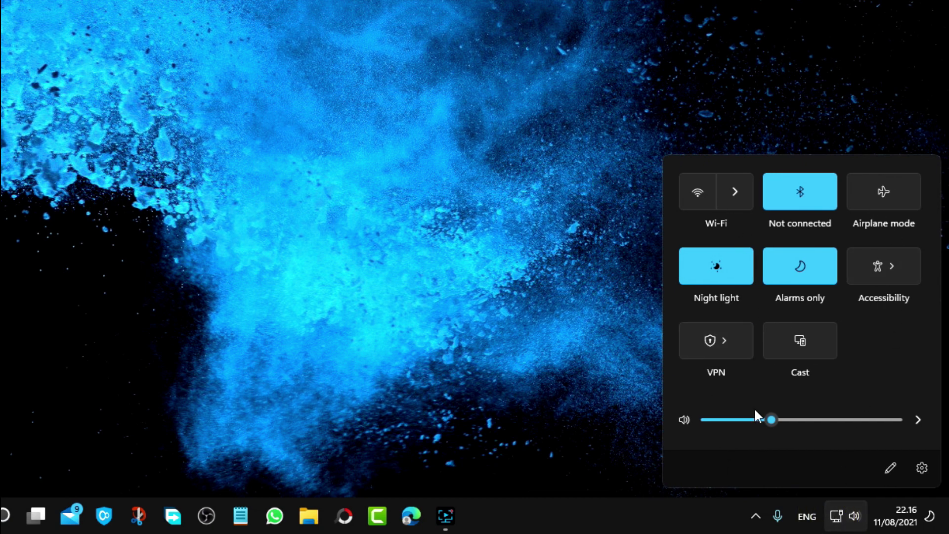
{"action": "left_click", "coordinate": [922, 470]}
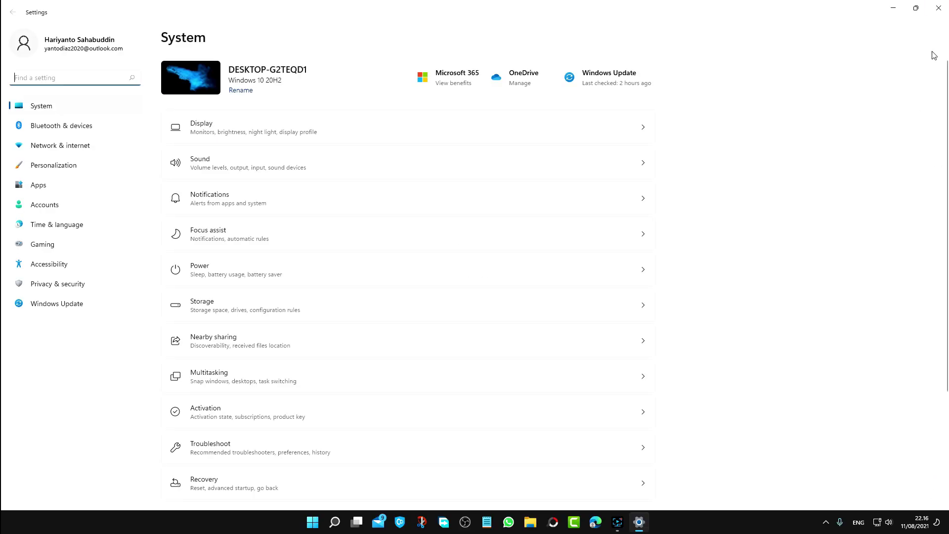
{"action": "left_click", "coordinate": [943, 8]}
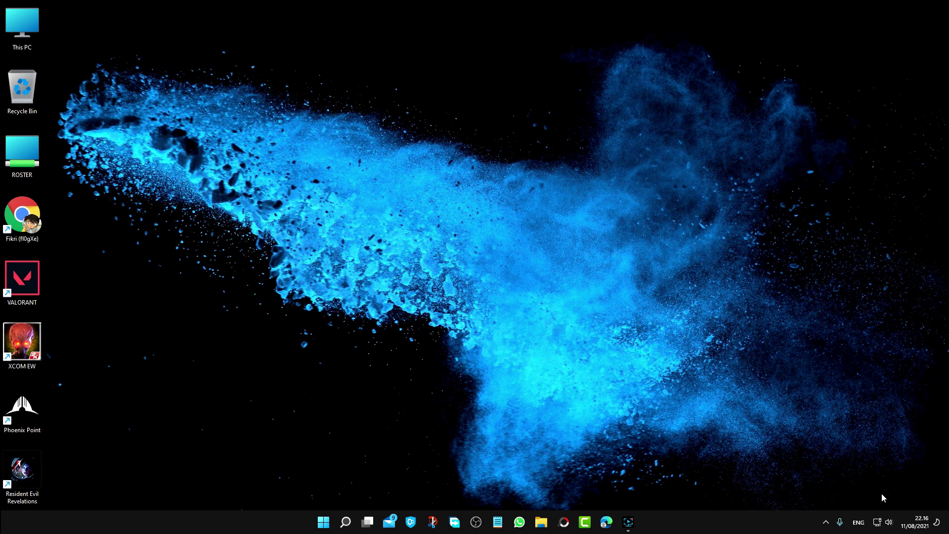
{"action": "left_click", "coordinate": [889, 525]}
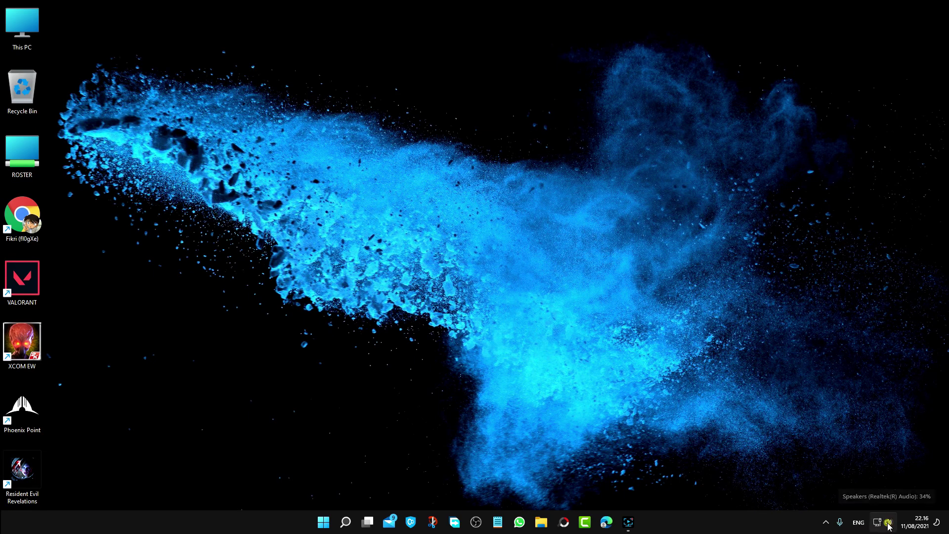
{"action": "left_click", "coordinate": [931, 492]}
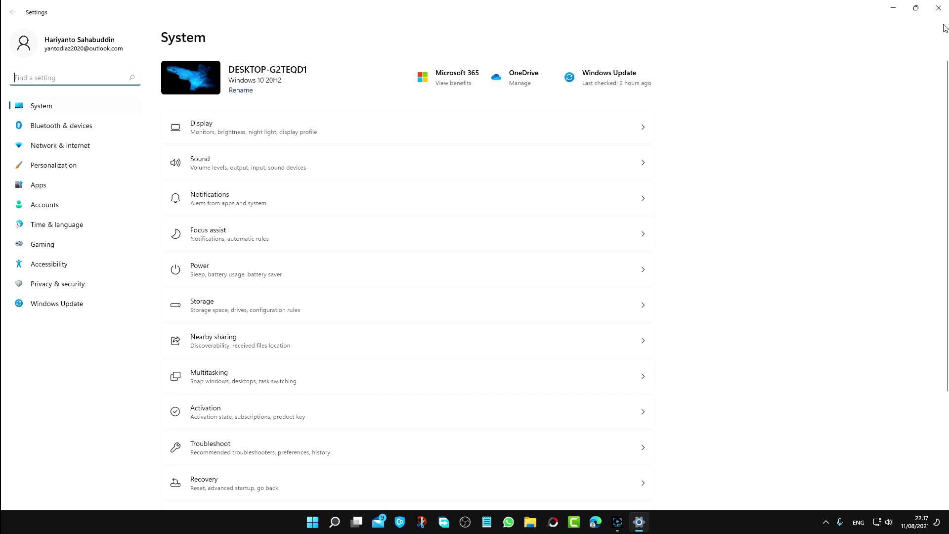
{"action": "left_click", "coordinate": [938, 8]}
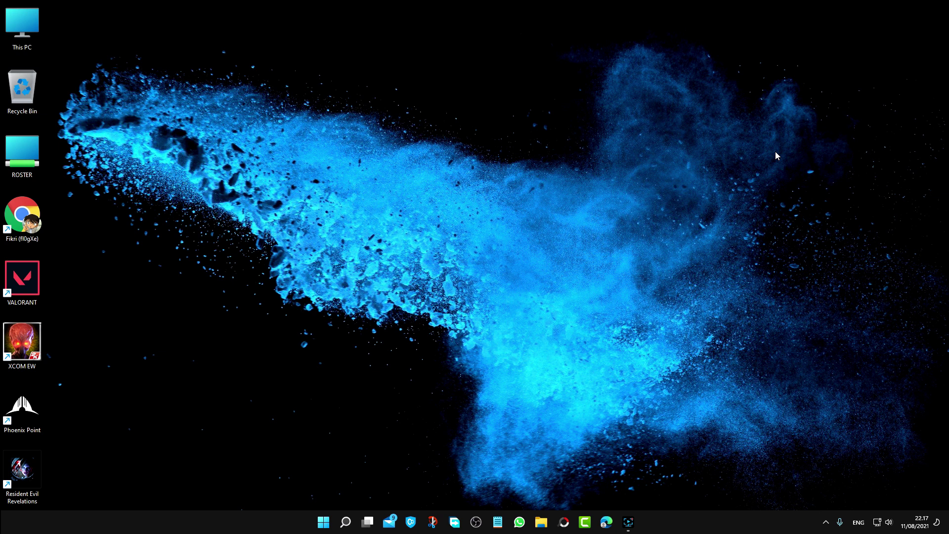
{"action": "key", "text": "super+r"}
{"action": "left_click_drag", "start_coordinate": [146, 409], "coordinate": [512, 204]}
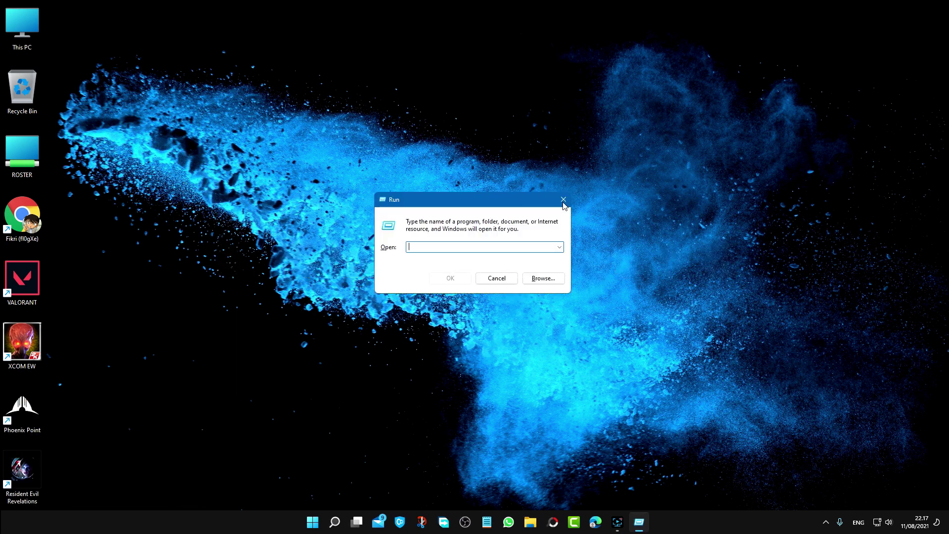
{"action": "left_click", "coordinate": [567, 199]}
- Search Windows for "RUN", open the Run dialog from the best match, and move it to the upper middle of the desktop
{"action": "left_click", "coordinate": [349, 522]}
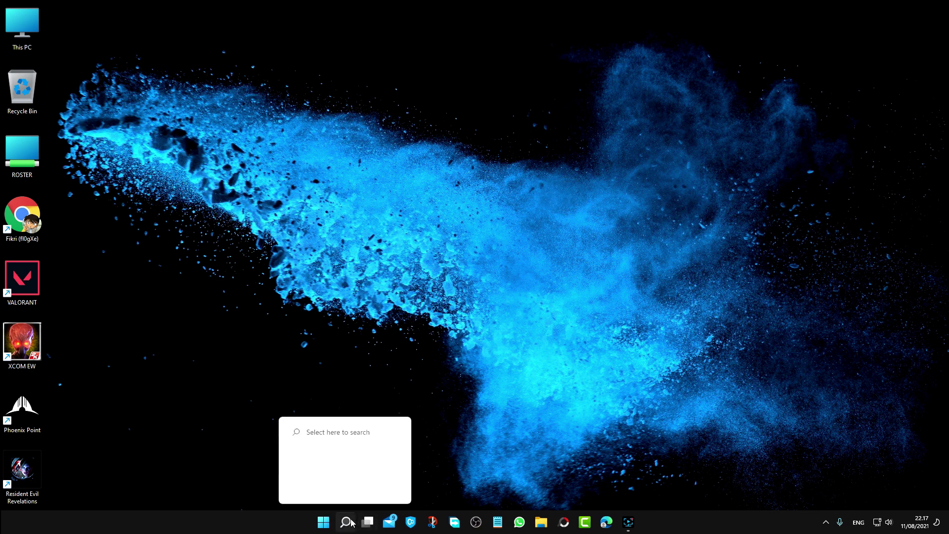
{"action": "type", "text": "RUN"}
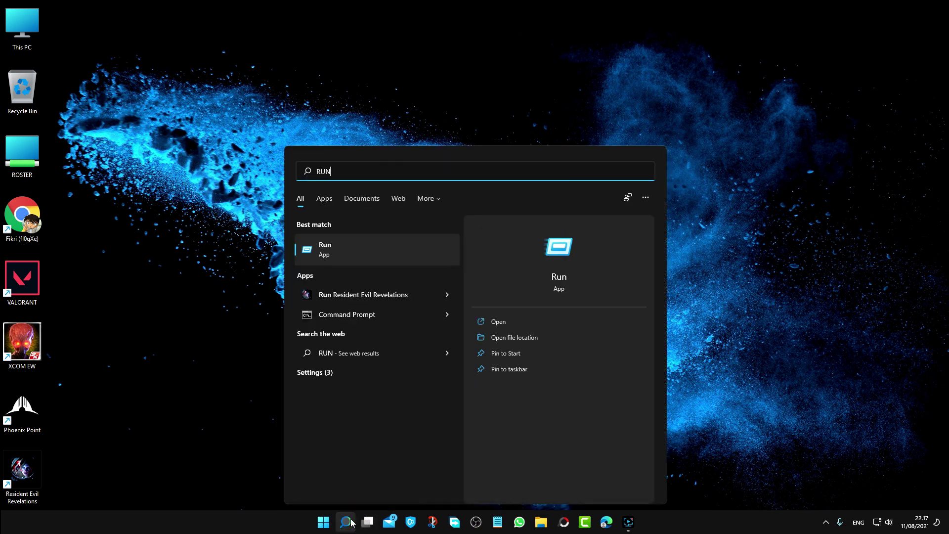
{"action": "left_click", "coordinate": [556, 282]}
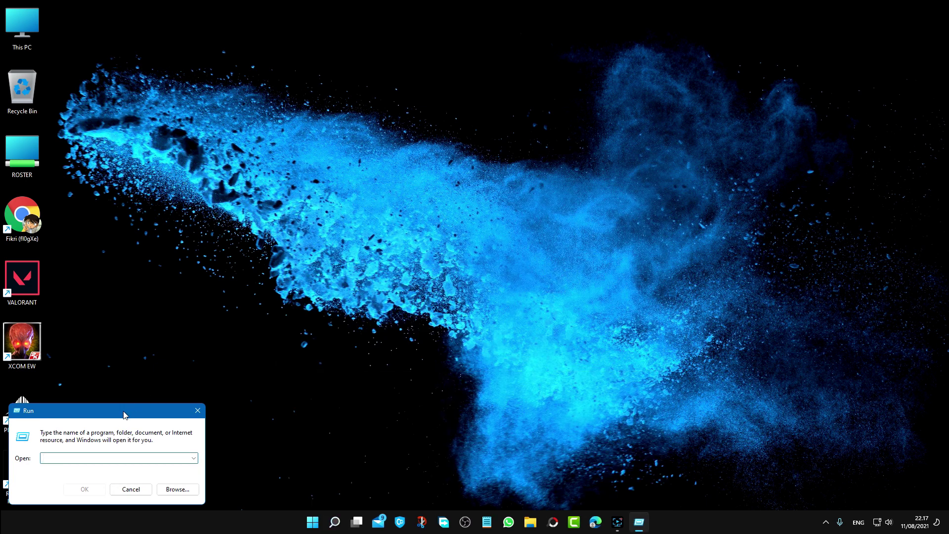
{"action": "left_click_drag", "start_coordinate": [122, 409], "coordinate": [504, 154]}
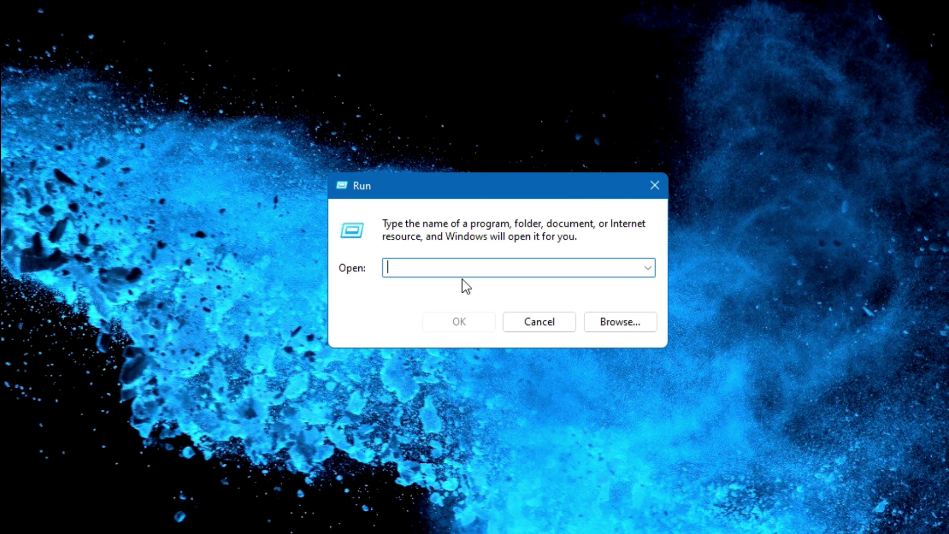
- Run "ms-settings:" from the Run dialog to launch Settings, and close its window
{"action": "type", "text": "MS"}
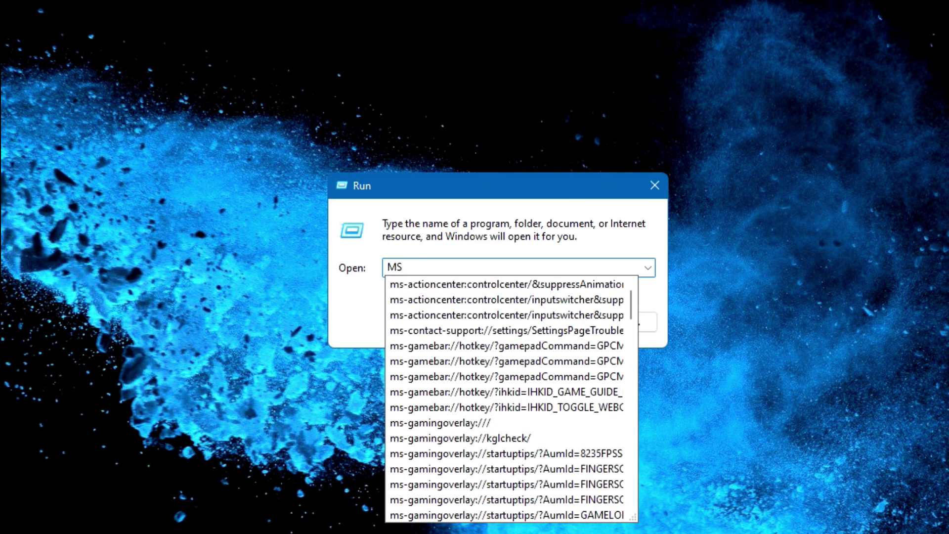
{"action": "key", "text": "BackSpace"}
{"action": "key", "text": "BackSpace"}
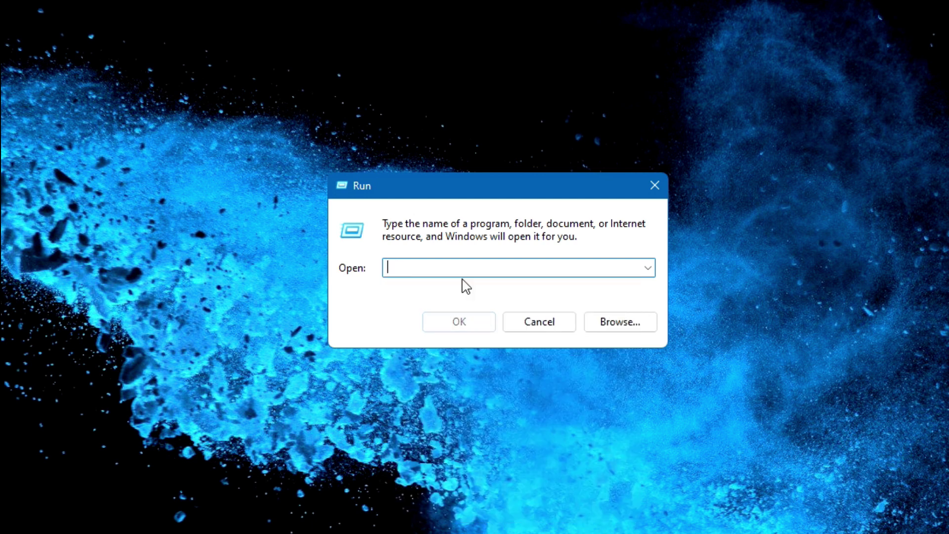
{"action": "type", "text": "ms-"}
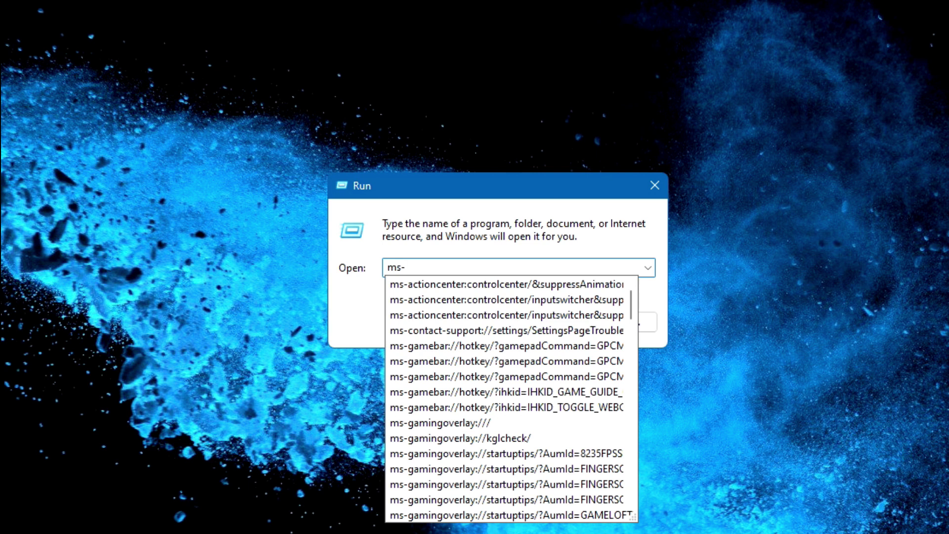
{"action": "type", "text": "settings"}
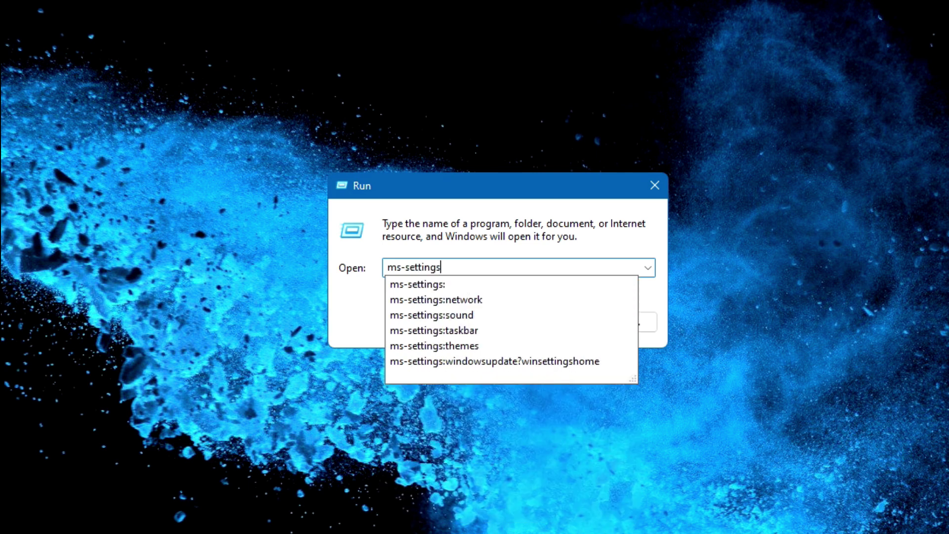
{"action": "type", "text": ":"}
{"action": "key", "text": "Return"}
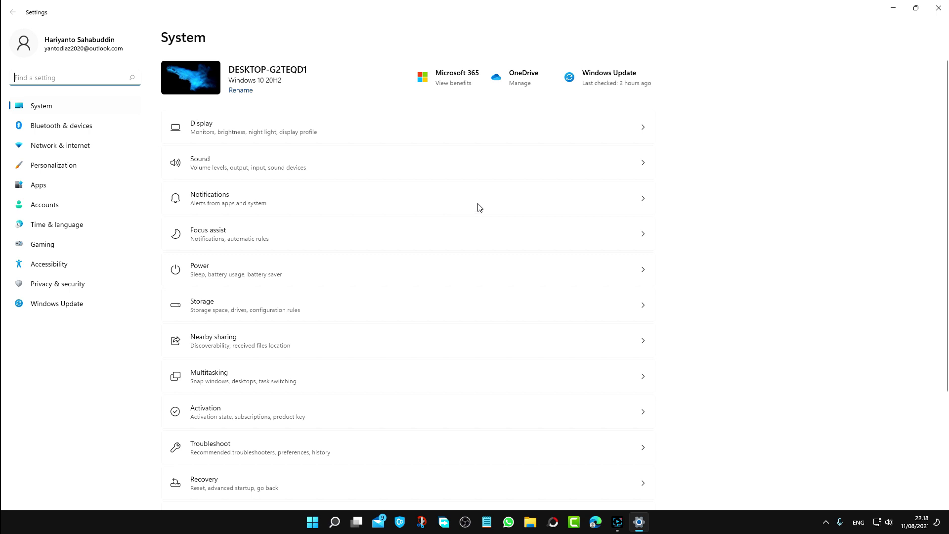
{"action": "left_click", "coordinate": [939, 8]}
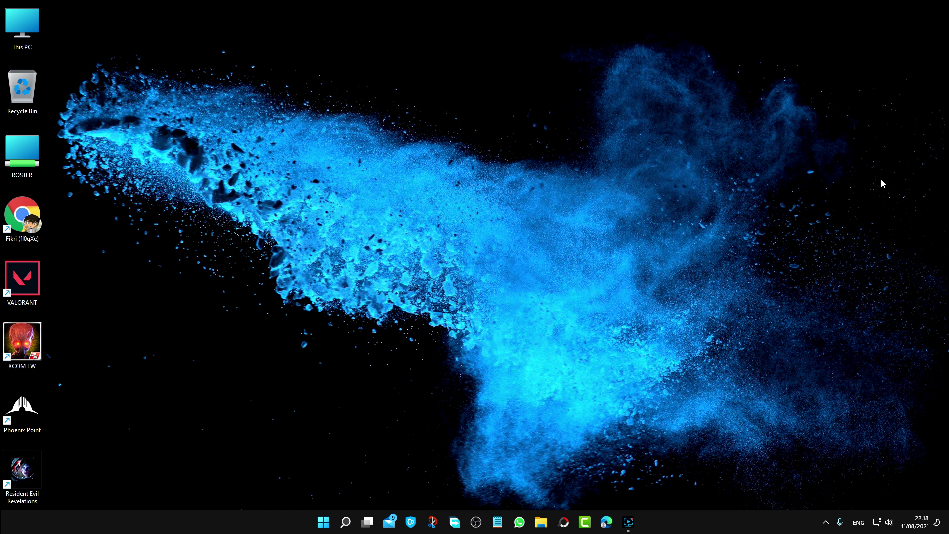
- Open the Personalization settings from the desktop, switch to the System page, and close Settings
{"action": "right_click", "coordinate": [418, 127]}
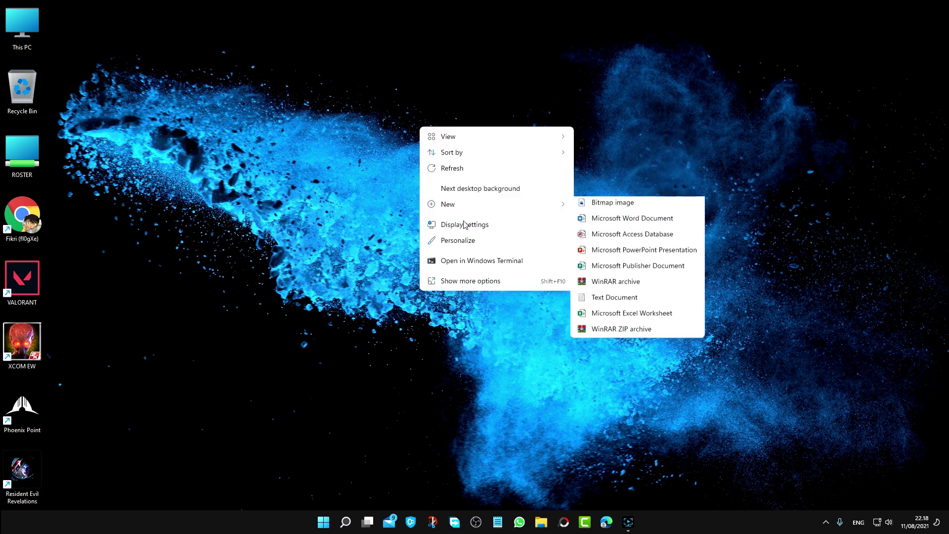
{"action": "left_click", "coordinate": [460, 240]}
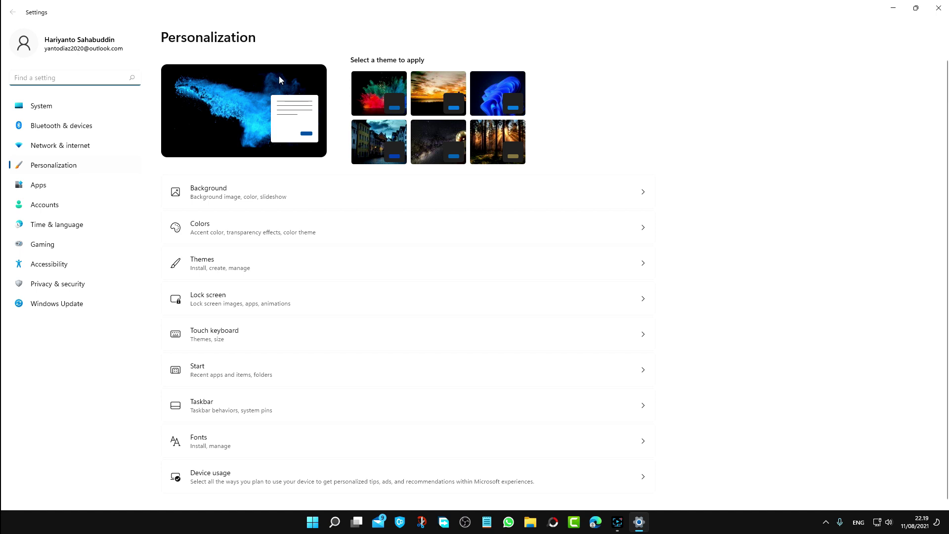
{"action": "left_click", "coordinate": [63, 104]}
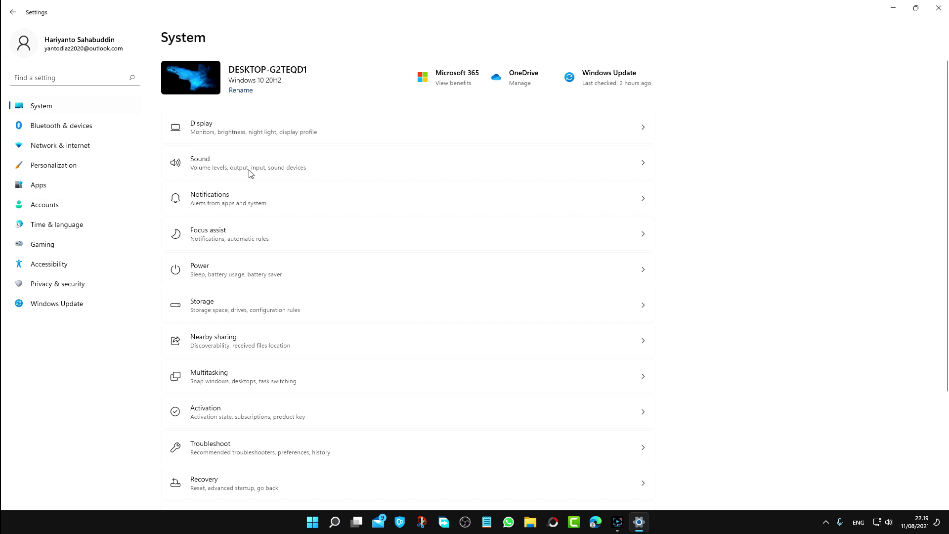
{"action": "left_click", "coordinate": [938, 8]}
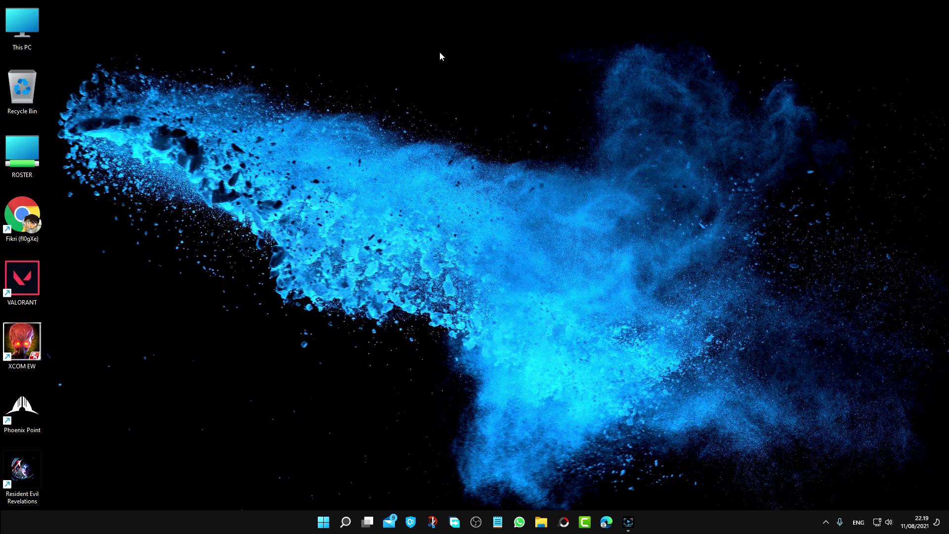
- Open the Personalization settings from the desktop once more, and close the window
{"action": "right_click", "coordinate": [422, 130]}
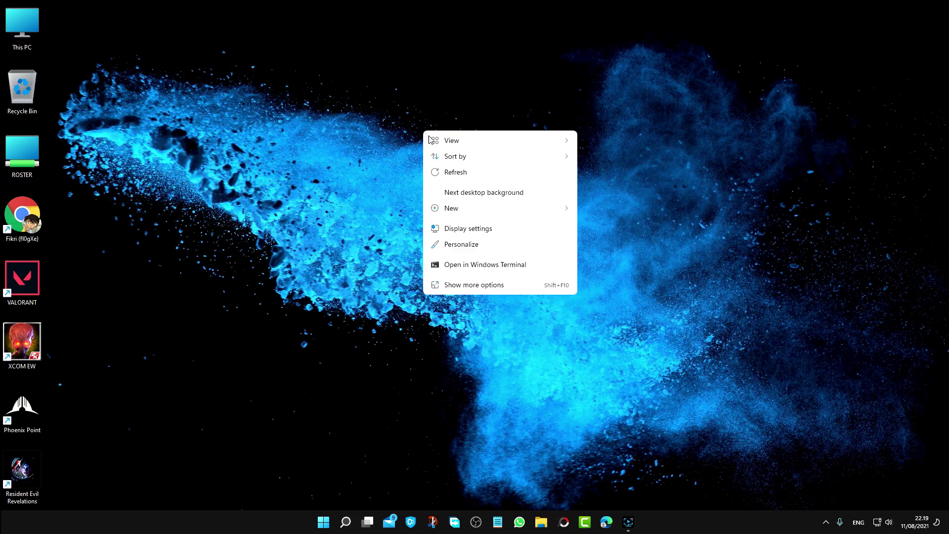
{"action": "left_click", "coordinate": [486, 250]}
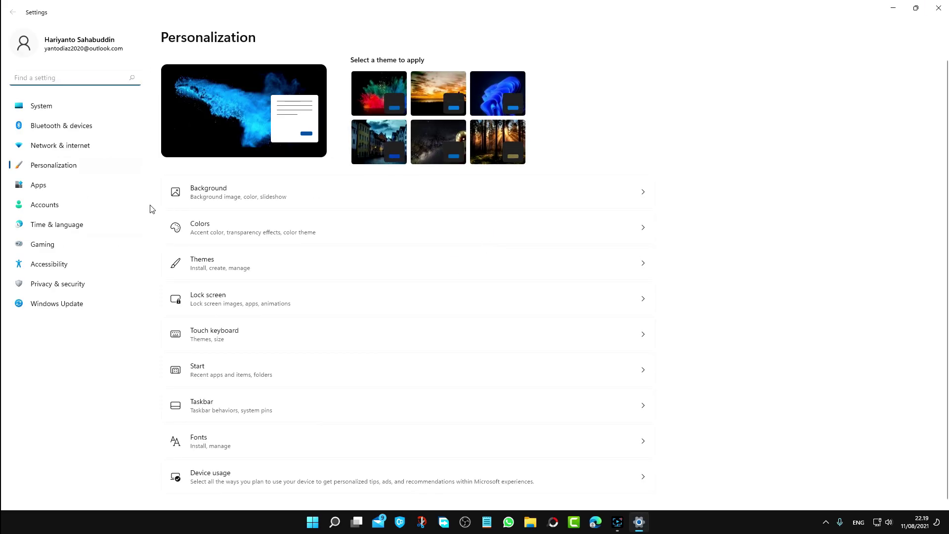
{"action": "left_click", "coordinate": [938, 8]}
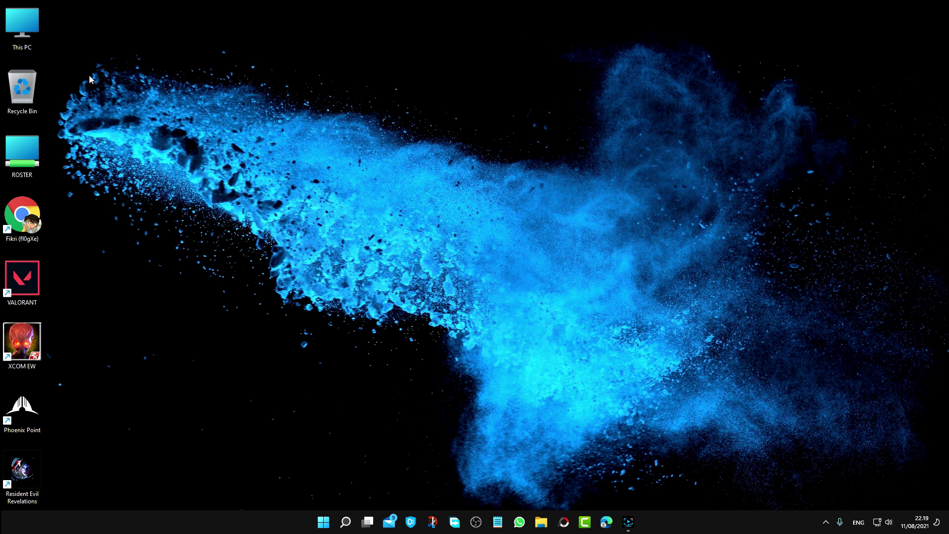
- Open This PC in a maximized File Explorer window and launch Settings by entering the address "ms-settings:"
{"action": "double_click", "coordinate": [25, 23]}
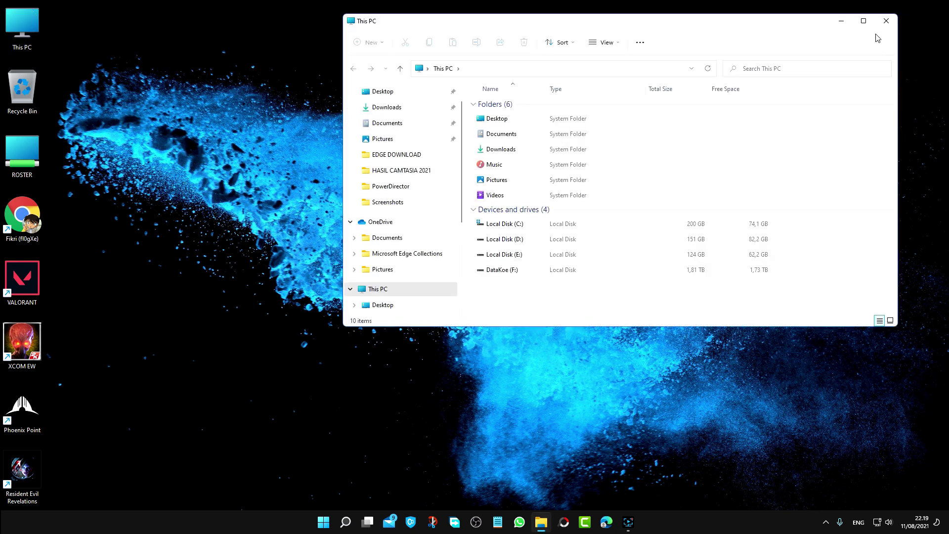
{"action": "left_click", "coordinate": [864, 20]}
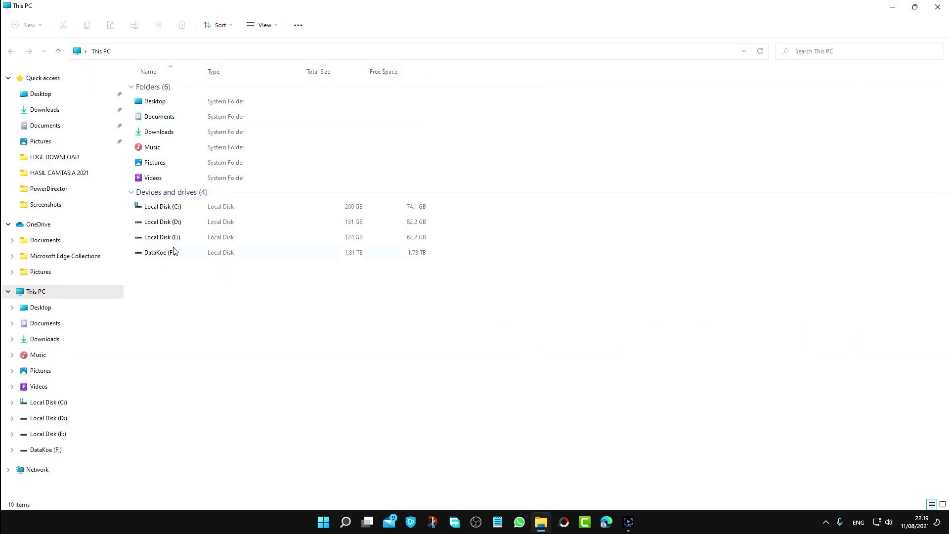
{"action": "left_click", "coordinate": [328, 50]}
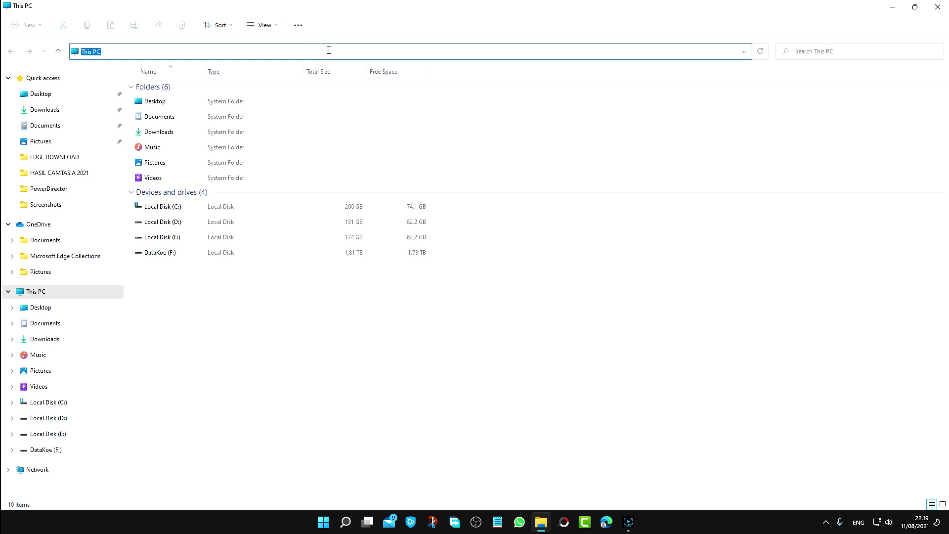
{"action": "type", "text": "ms"}
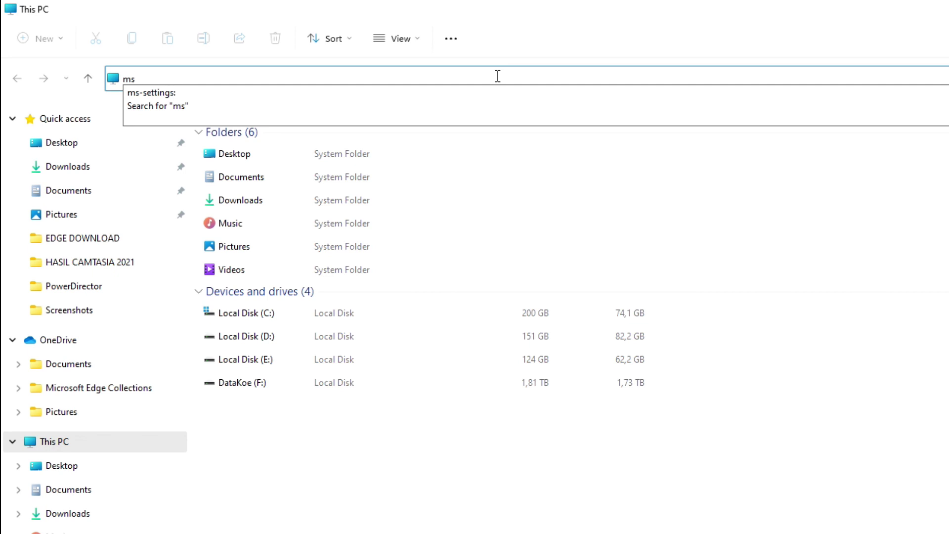
{"action": "key", "text": "Down"}
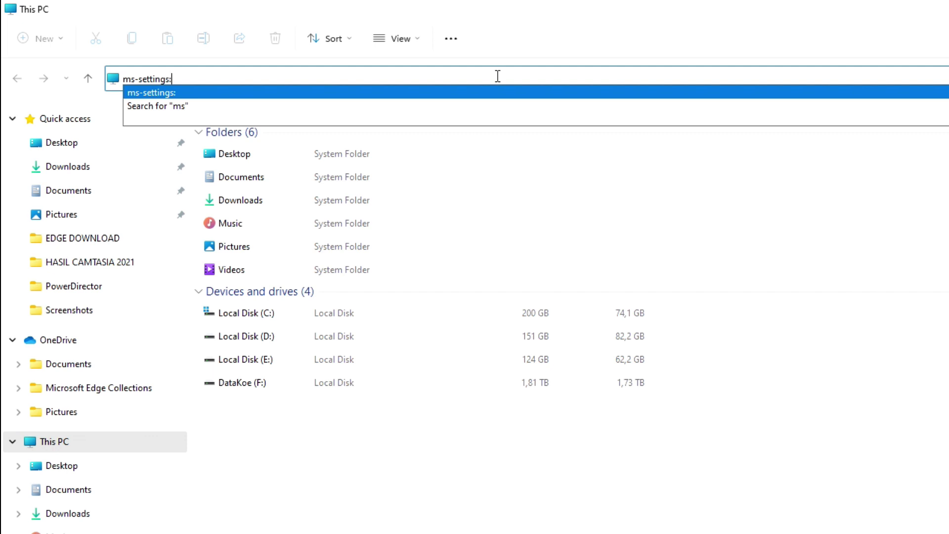
{"action": "key", "text": "Return"}
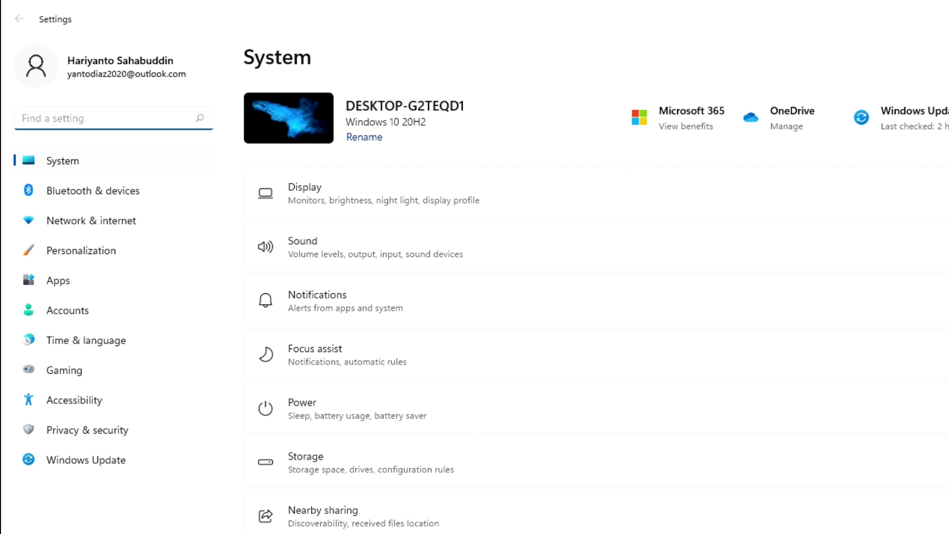
- Return to the This PC window and launch Settings again through the address "ms-settings:"
{"action": "key", "text": "alt+Tab"}
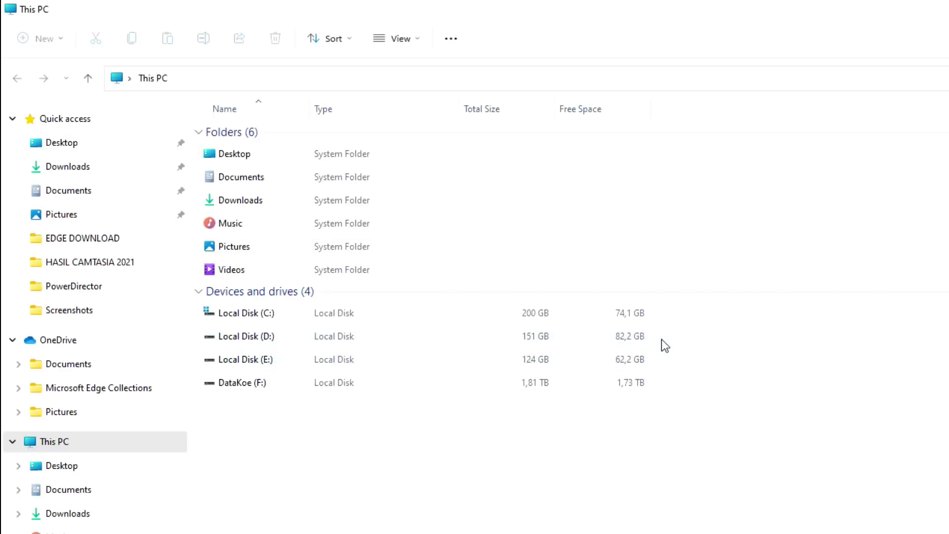
{"action": "left_click", "coordinate": [374, 79]}
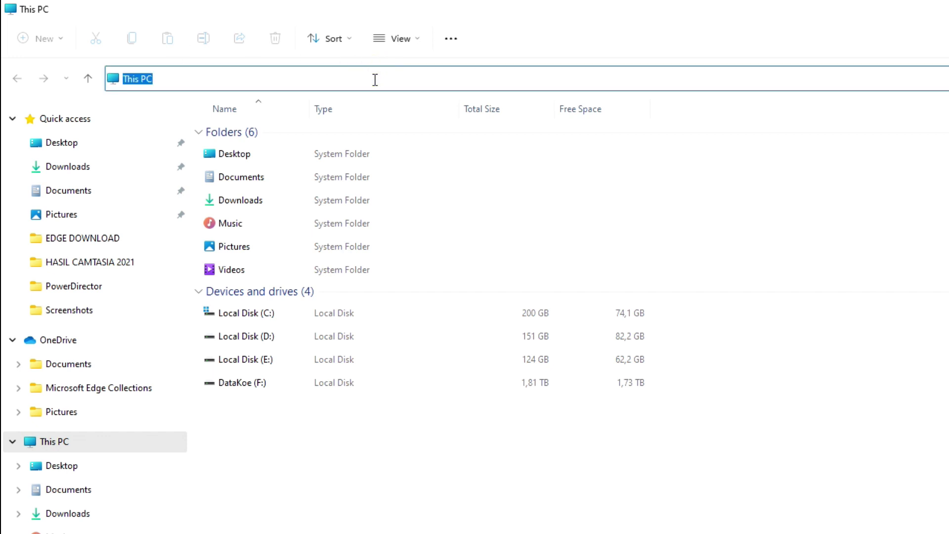
{"action": "type", "text": "ms"}
{"action": "key", "text": "Down"}
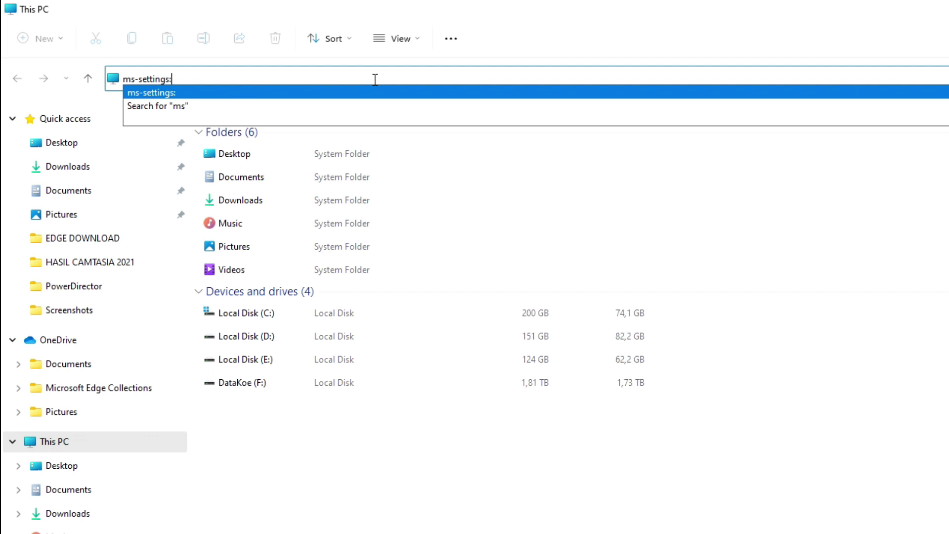
{"action": "key", "text": "Return"}
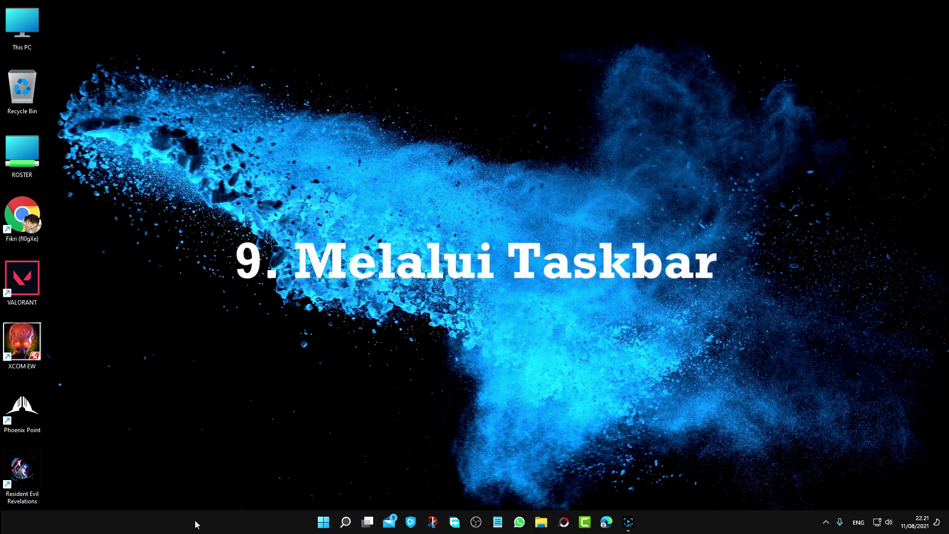
- Open the Taskbar settings page from the taskbar twice, closing the Settings window each time
{"action": "right_click", "coordinate": [220, 520]}
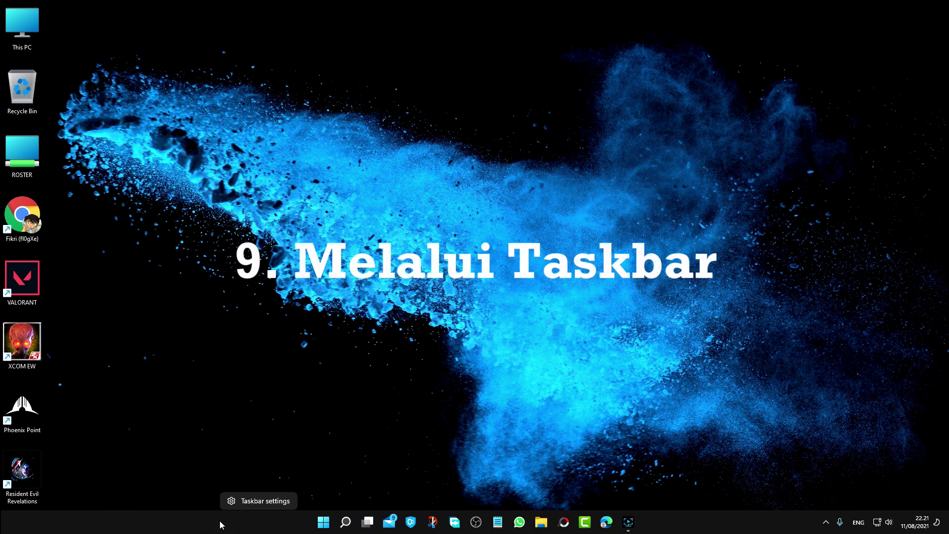
{"action": "left_click", "coordinate": [259, 503]}
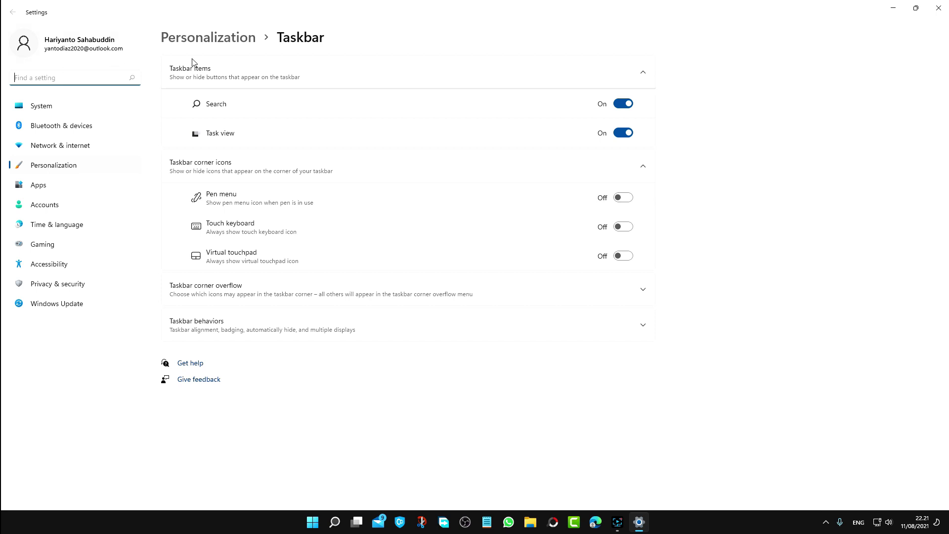
{"action": "key", "text": "alt+F4"}
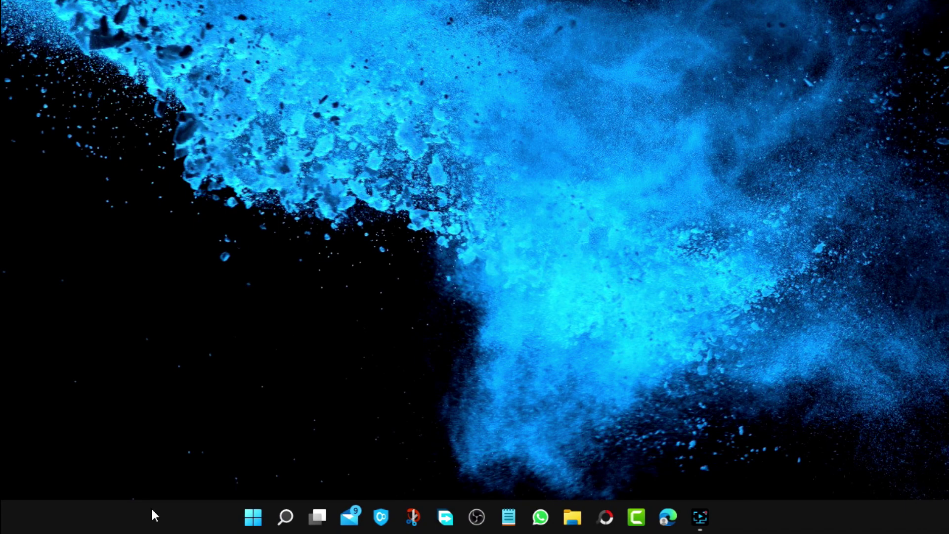
{"action": "right_click", "coordinate": [150, 518]}
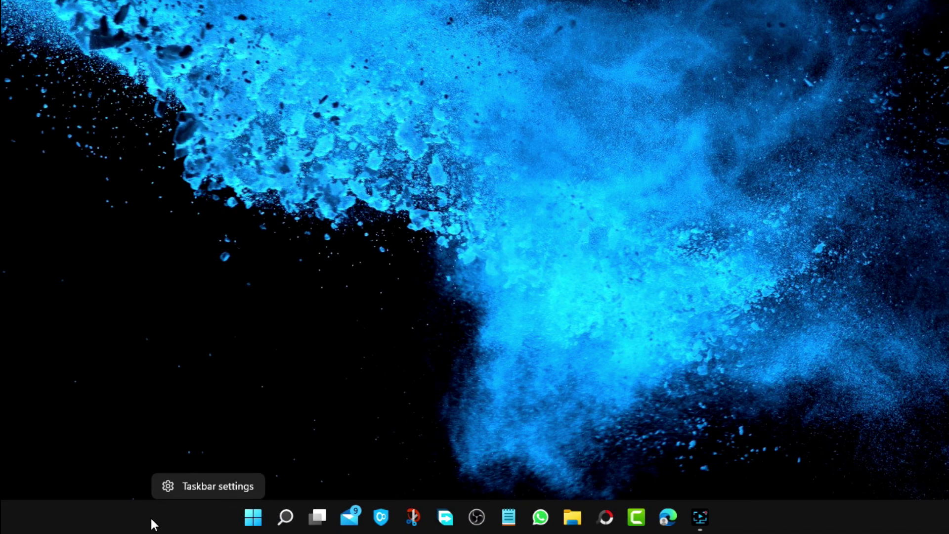
{"action": "left_click", "coordinate": [202, 489]}
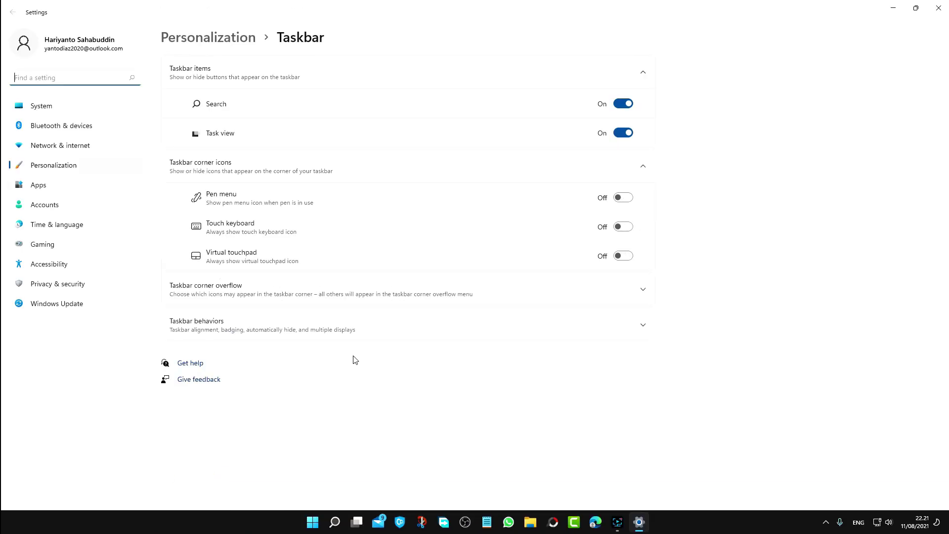
{"action": "left_click", "coordinate": [938, 8]}
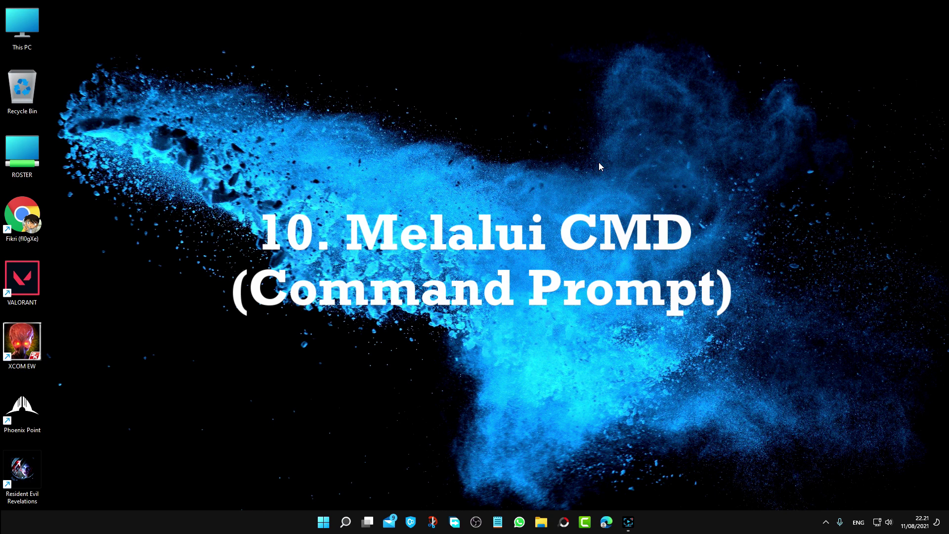
- Search Windows for "cmd" and open Command Prompt without administrator rights
{"action": "left_click", "coordinate": [347, 527]}
{"action": "type", "text": "cmd"}
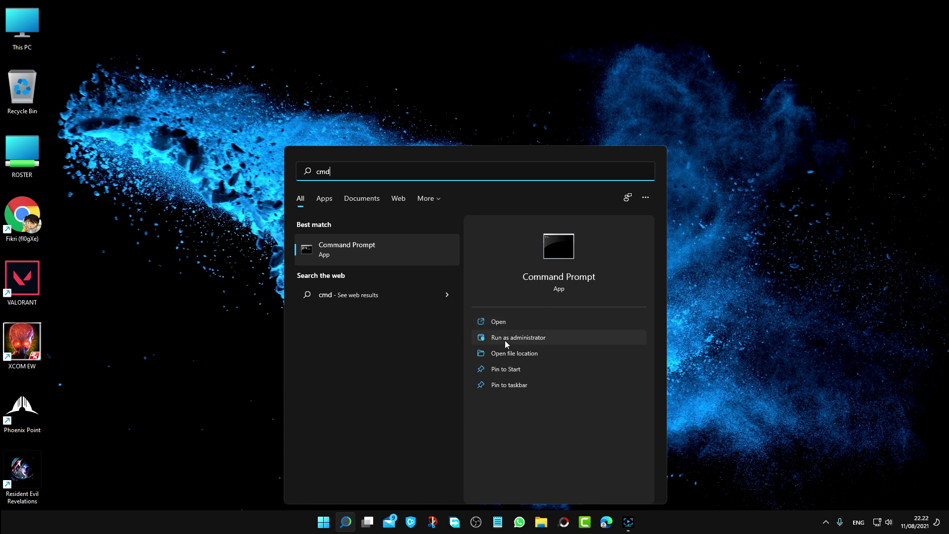
{"action": "left_click", "coordinate": [498, 323]}
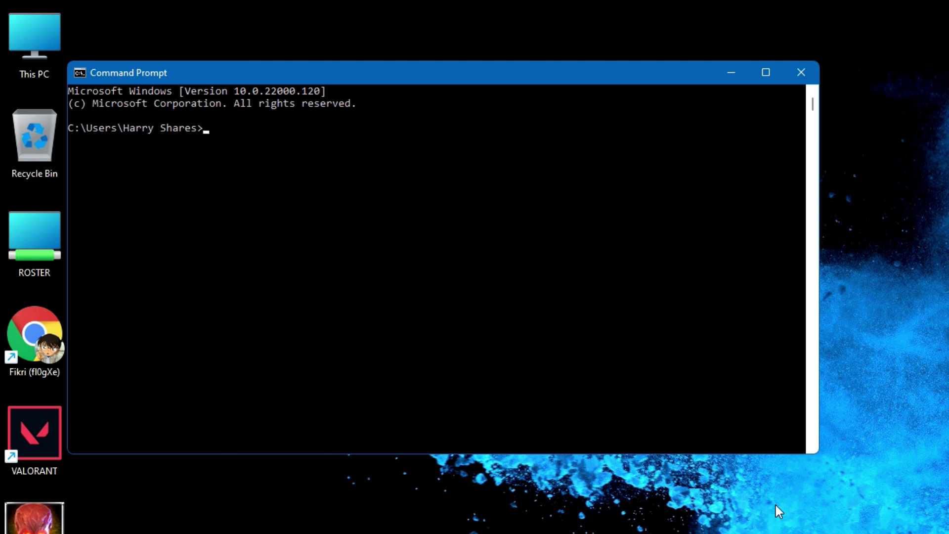
- Reposition the Command Prompt window on the desktop and run "start ms-settings:" to launch Settings
{"action": "left_click", "coordinate": [530, 77]}
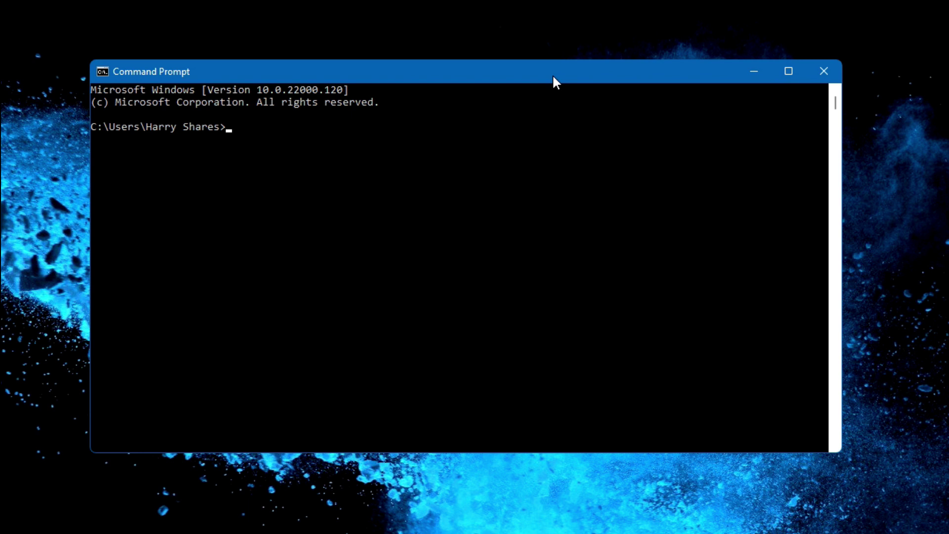
{"action": "left_click_drag", "start_coordinate": [552, 74], "coordinate": [494, 88]}
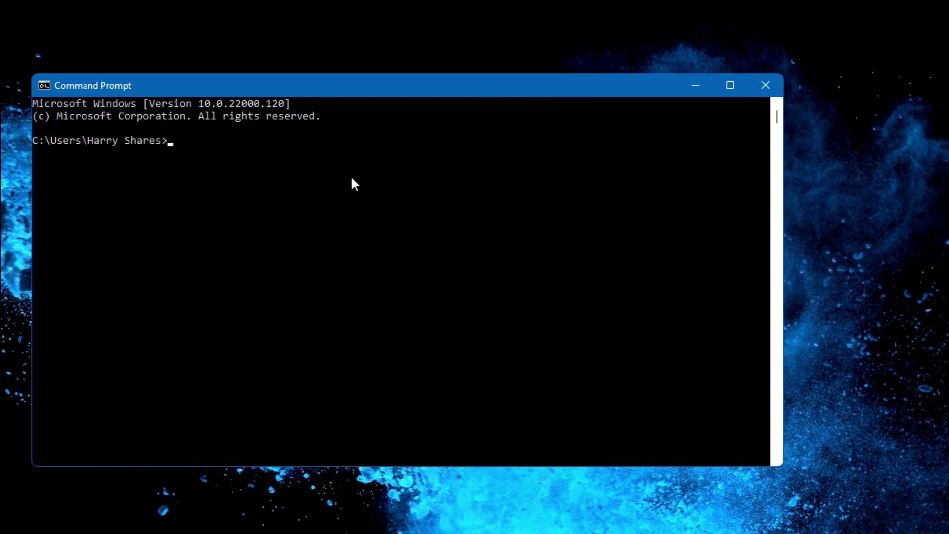
{"action": "type", "text": "start ms-settings"}
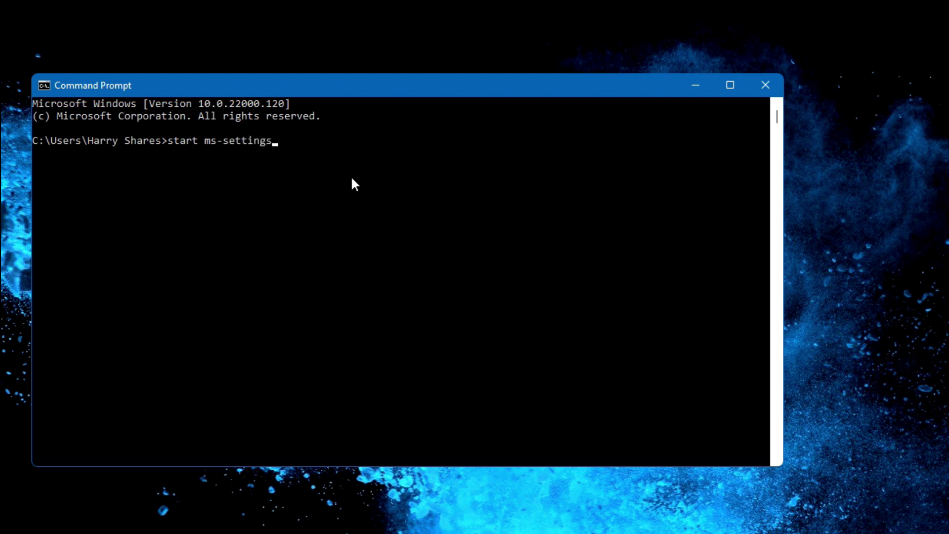
{"action": "type", "text": ":"}
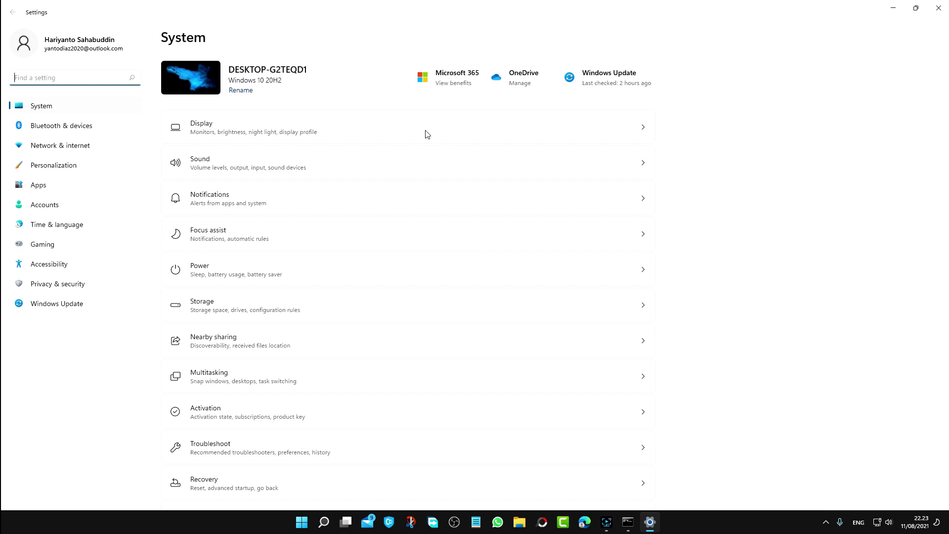
- Minimize the Settings window and close Command Prompt to return to the desktop
{"action": "left_click", "coordinate": [893, 8]}
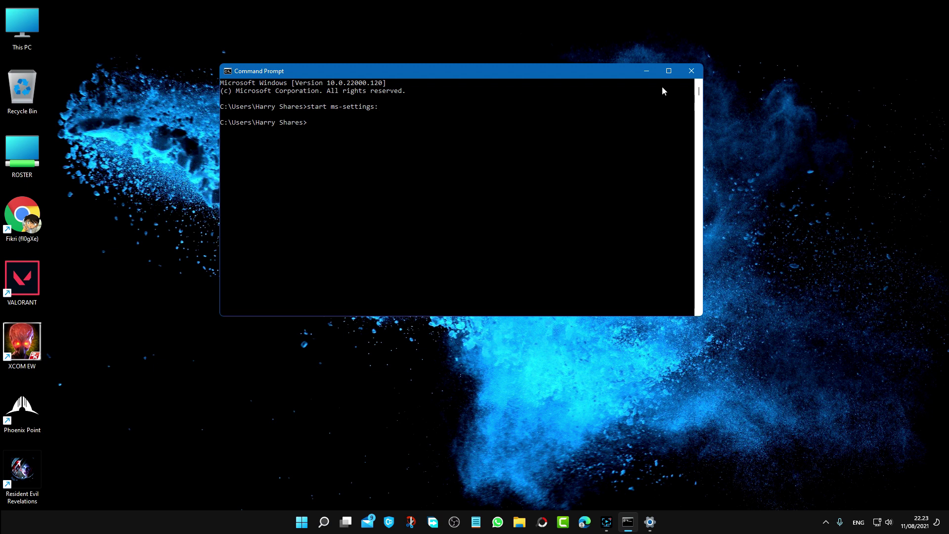
{"action": "left_click", "coordinate": [691, 71]}
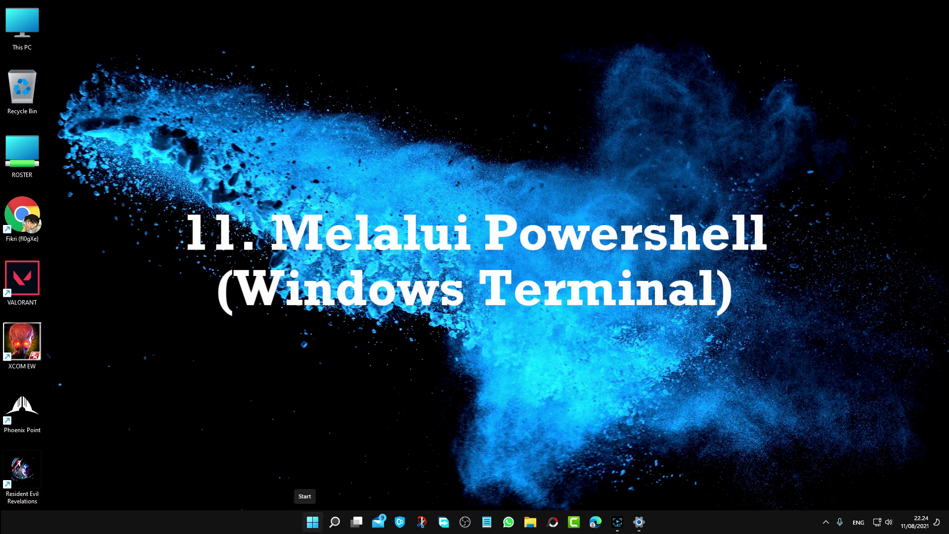
{"action": "left_click", "coordinate": [313, 522]}
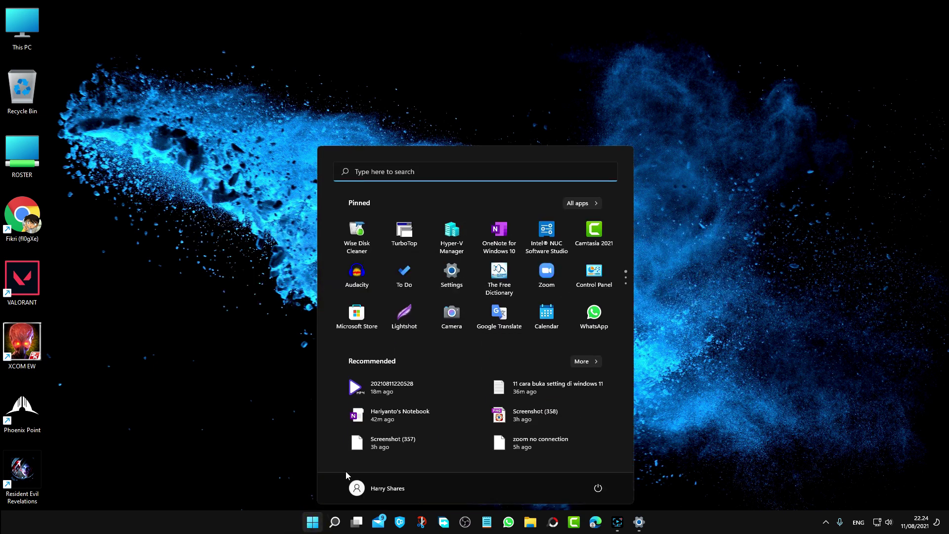
{"action": "right_click", "coordinate": [313, 521]}
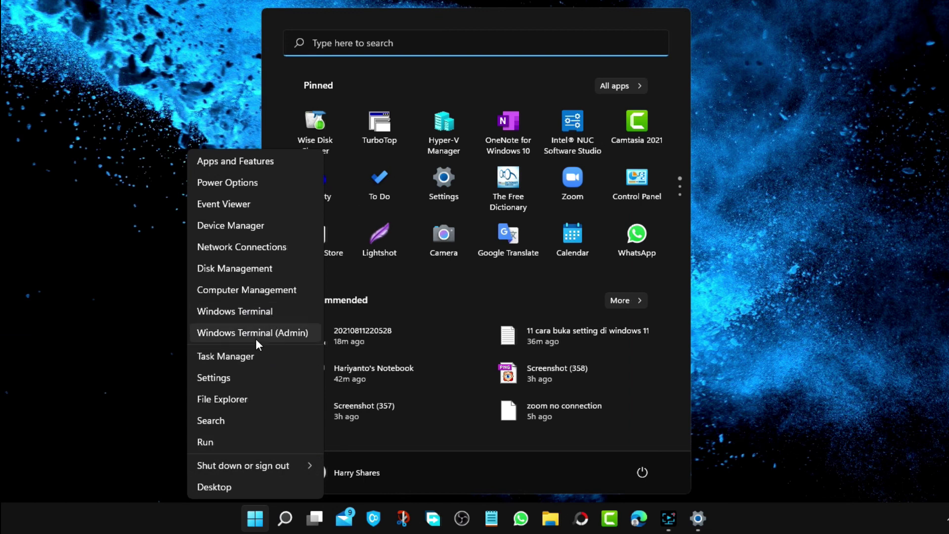
{"action": "left_click", "coordinate": [745, 214]}
{"action": "left_click", "coordinate": [746, 212]}
- Search Windows for "POWER" and open Windows PowerShell
{"action": "left_click", "coordinate": [286, 519]}
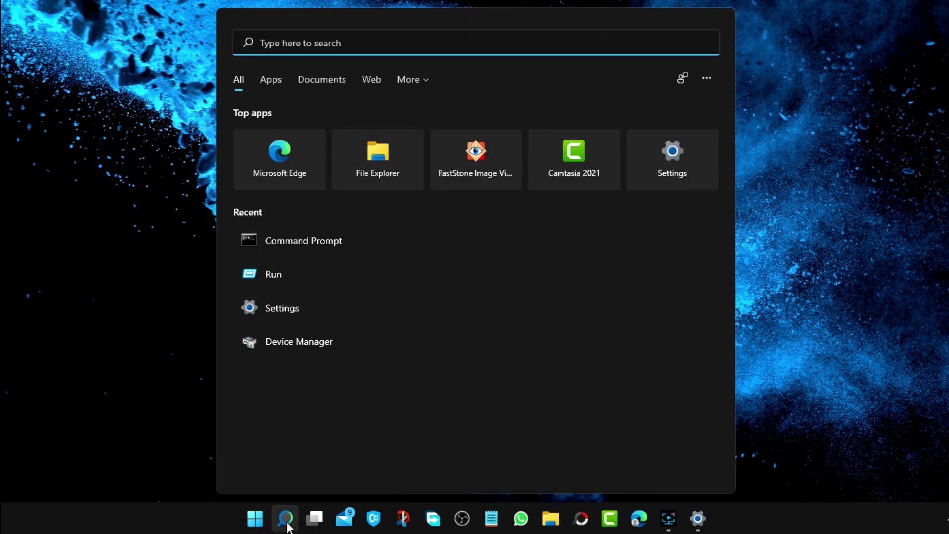
{"action": "type", "text": "POWER"}
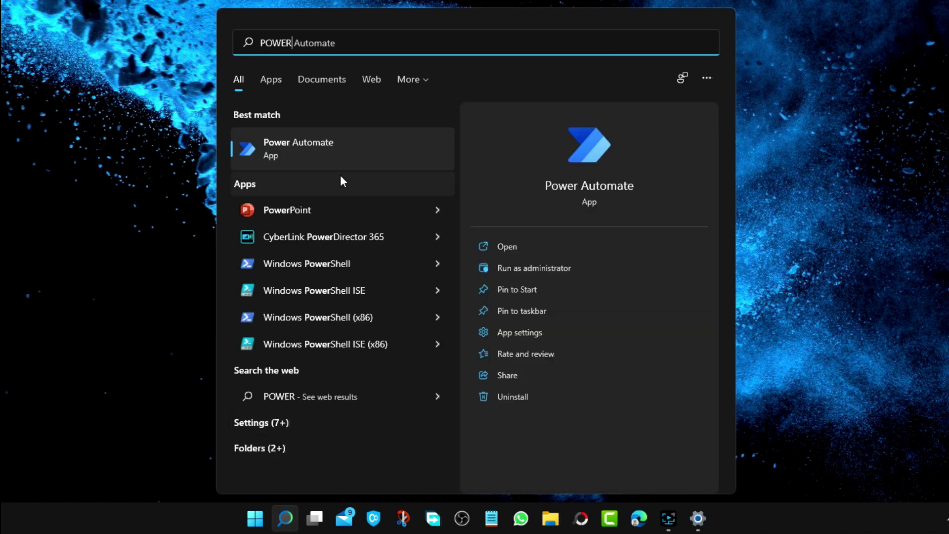
{"action": "left_click", "coordinate": [342, 269]}
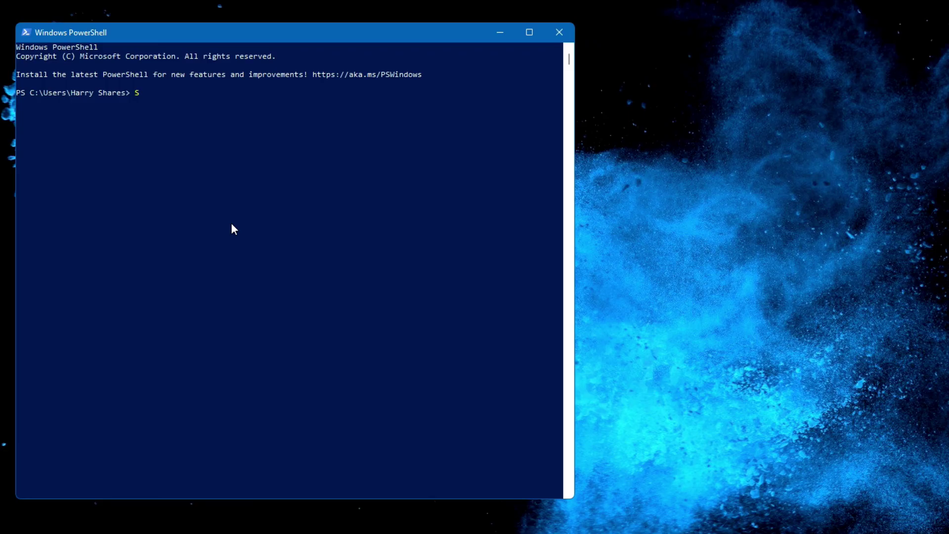
- Run "START MS-SETTINGS:" in Windows PowerShell to launch Settings
{"action": "type", "text": "START"}
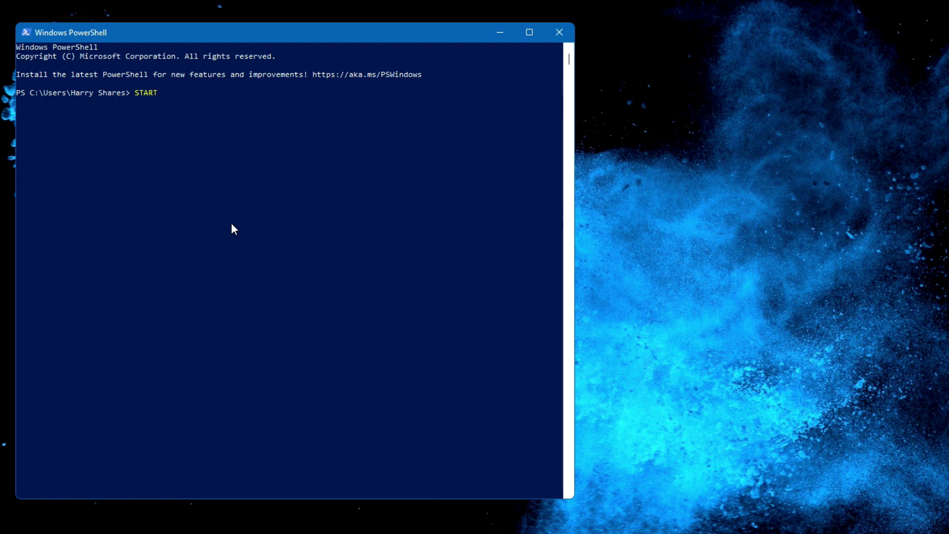
{"action": "type", "text": " MS-SETTINGS:"}
{"action": "key", "text": "Return"}
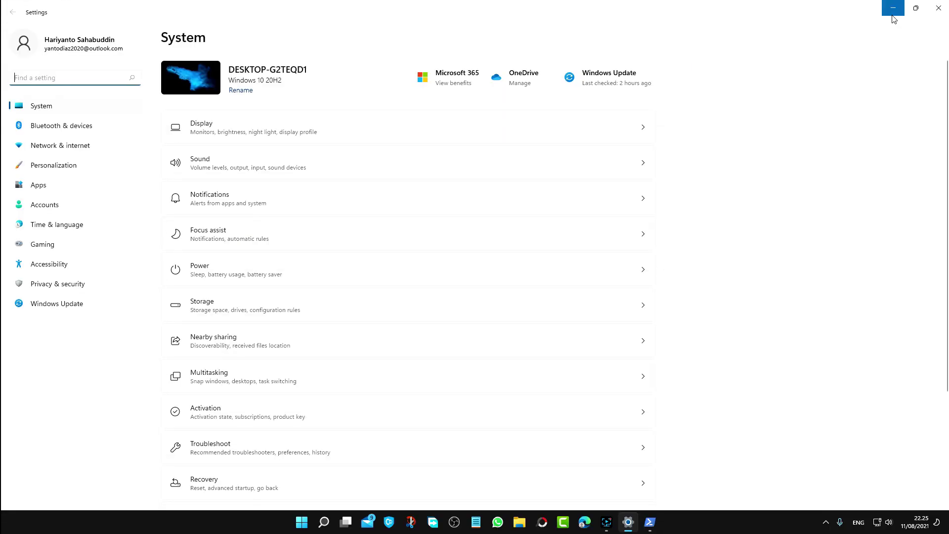
- Minimize Settings and launch it again from PowerShell with the lowercase command "start ms-settings:"
{"action": "left_click", "coordinate": [893, 9]}
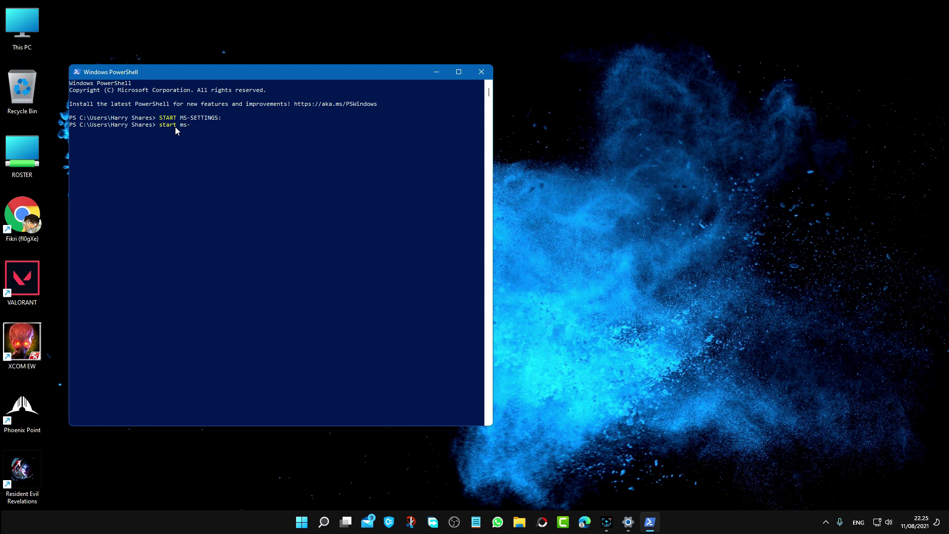
{"action": "type", "text": "ttings:"}
{"action": "key", "text": "Return"}
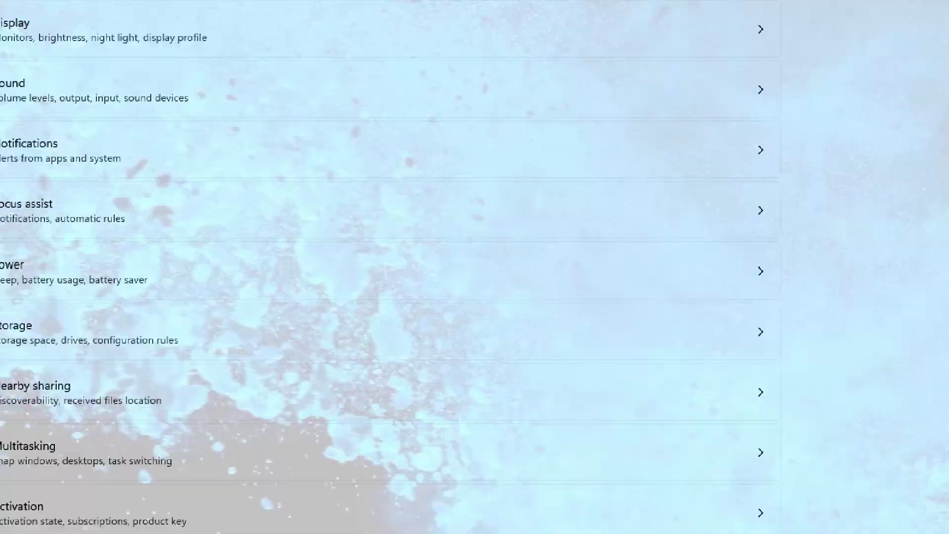